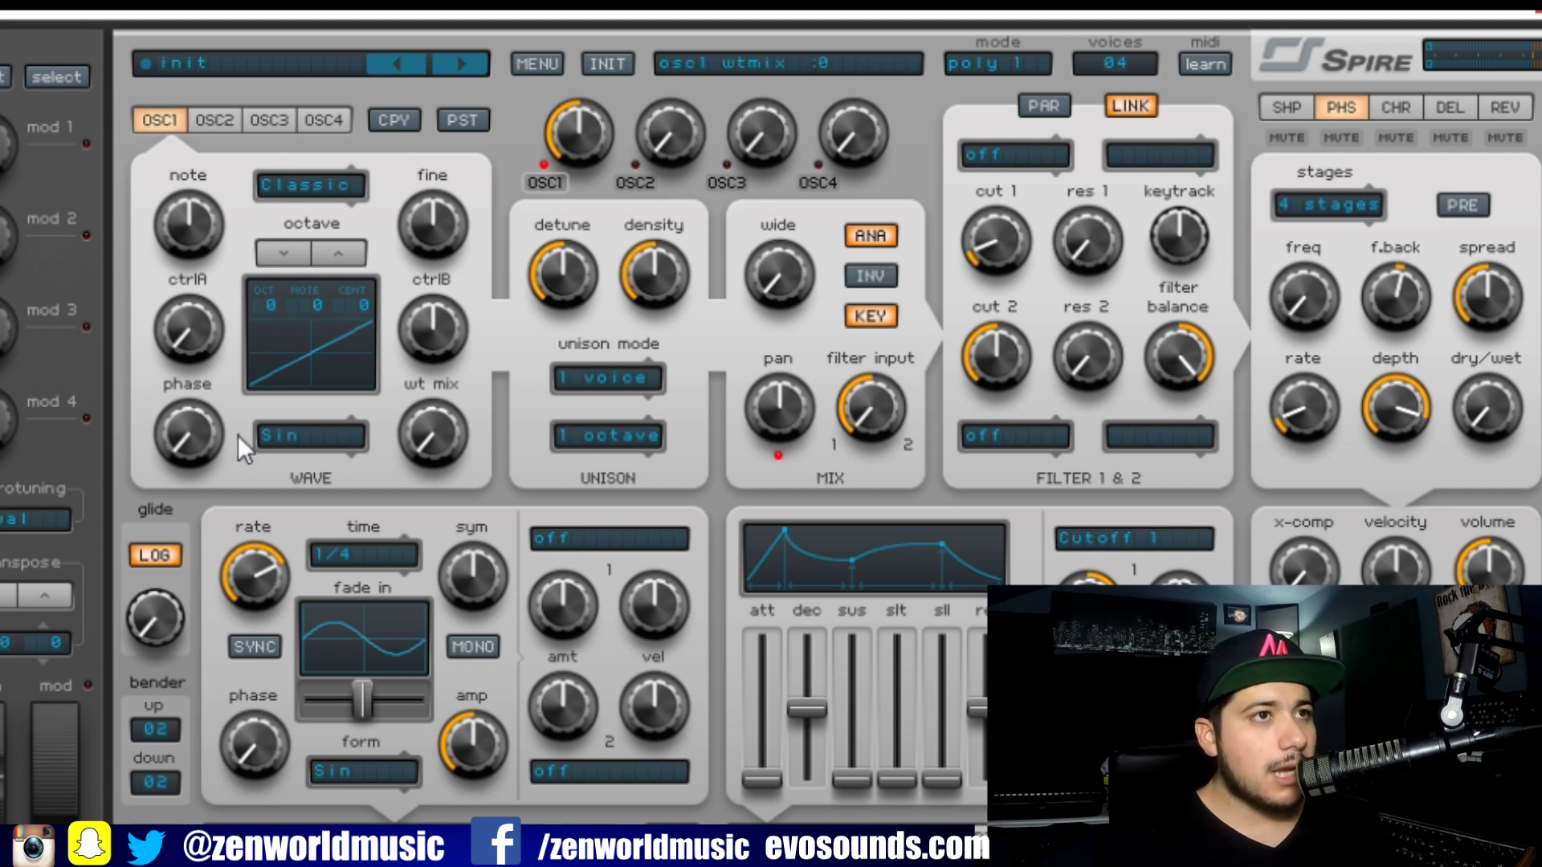
# Set oscillator 1 to the Piano A2 wave with wavetable mix at maximum and octave at -2
pyautogui.click(278, 436)
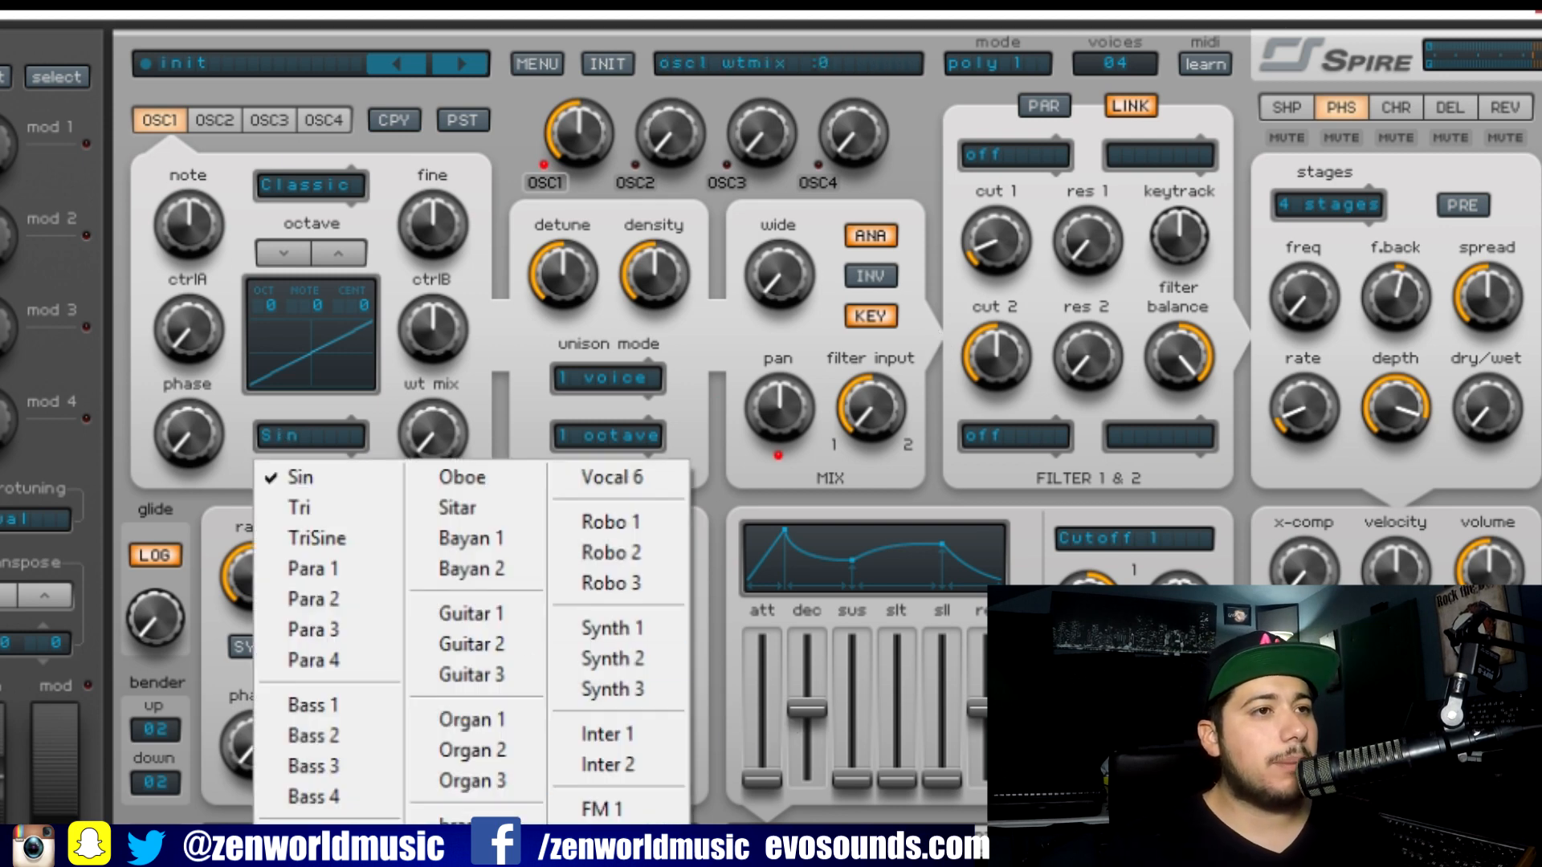
pyautogui.click(657, 469)
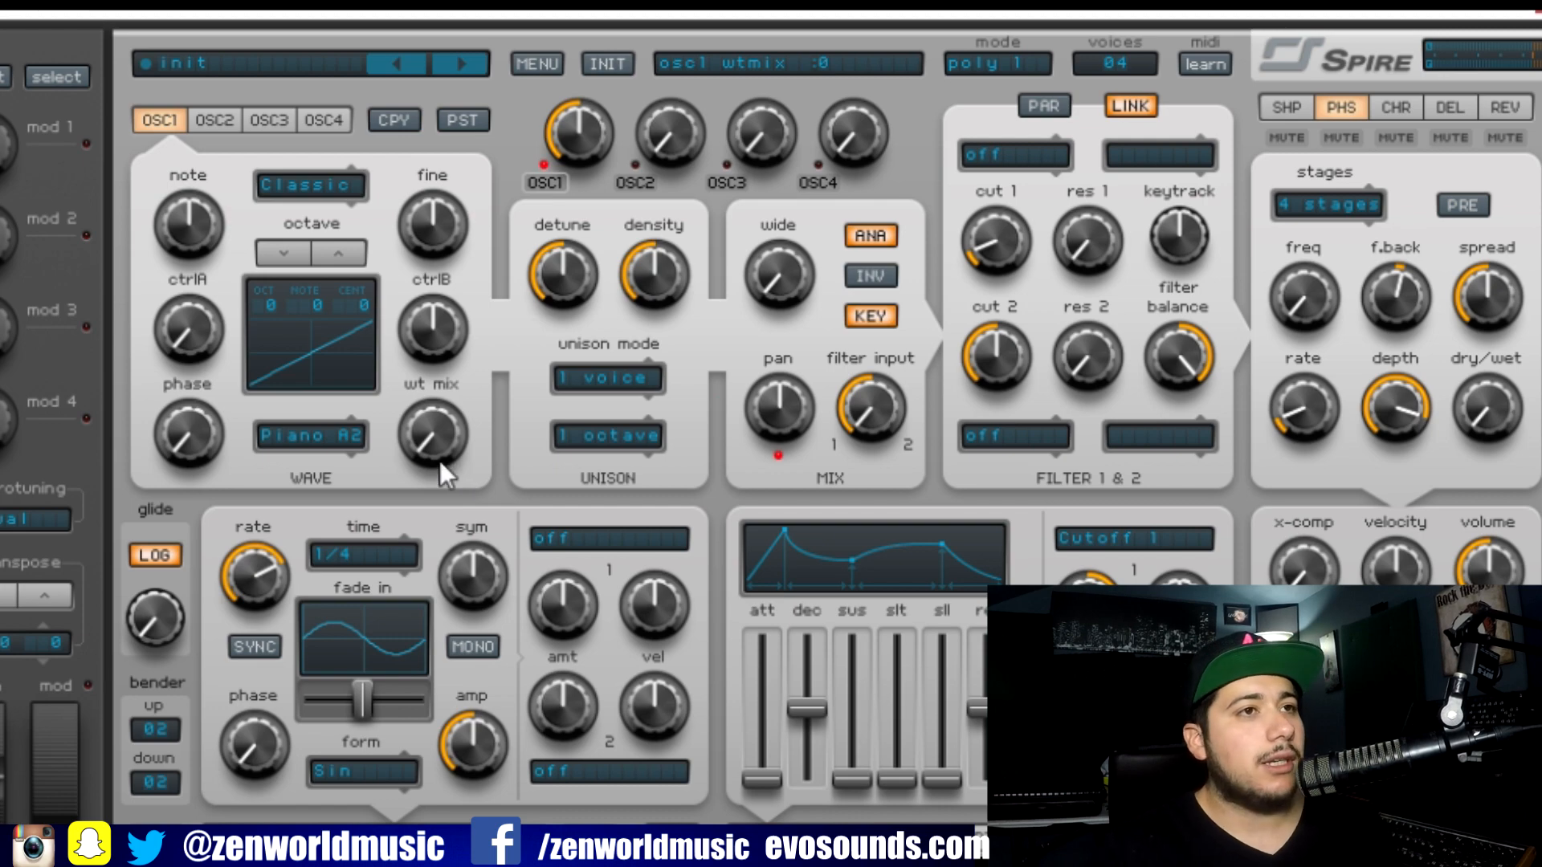
pyautogui.moveTo(440, 460); pyautogui.dragTo(441, 377)
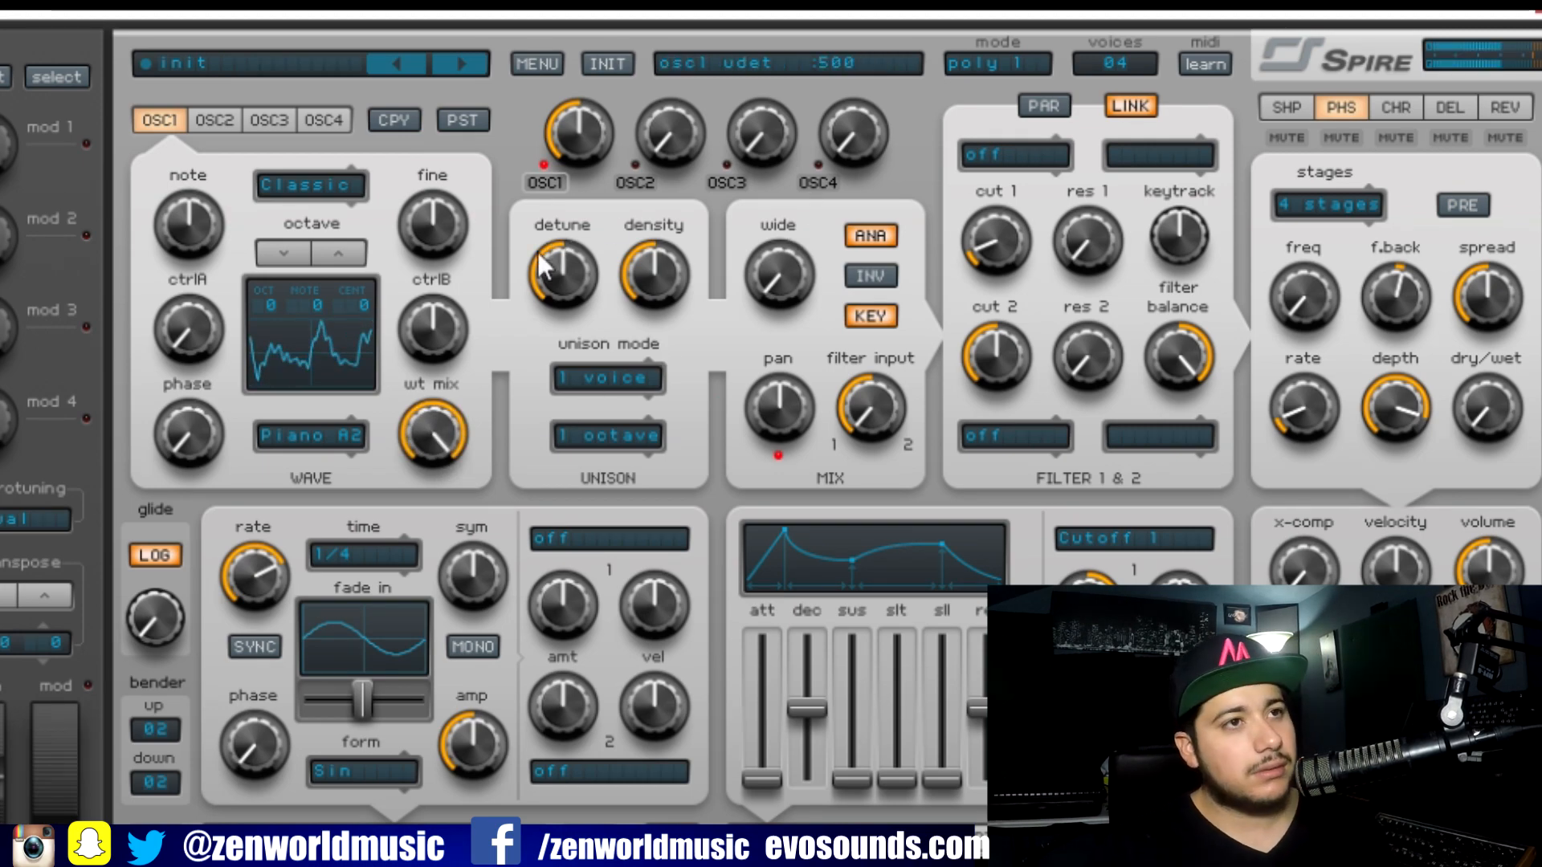
pyautogui.click(277, 252)
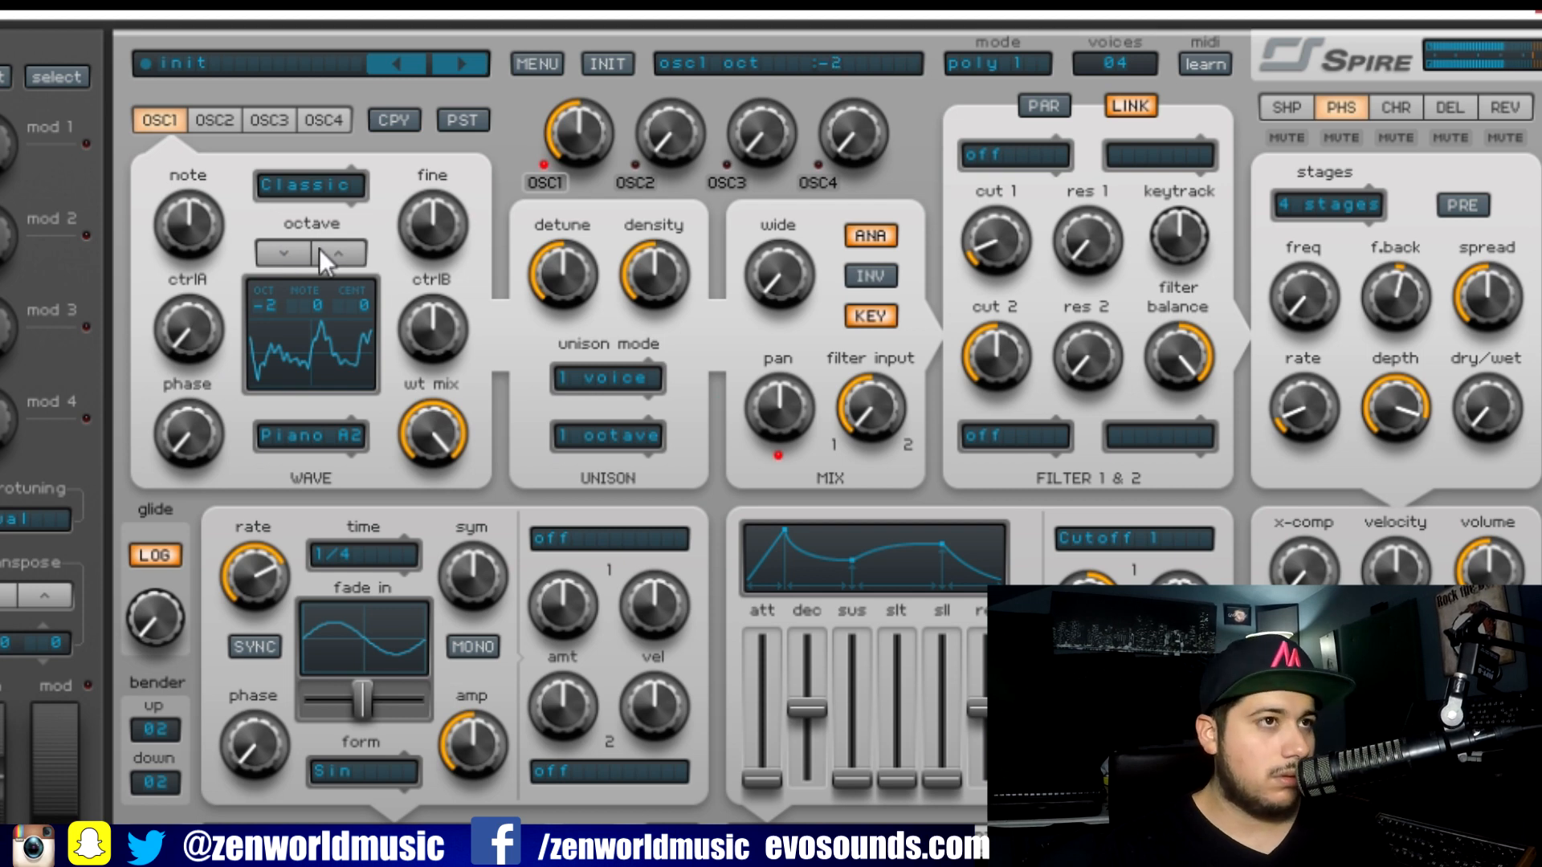
# Set filter 1 to perfecto LP4 with cut 1 at 0, and show the envelope sliders in place of LFO2
pyautogui.click(1004, 156)
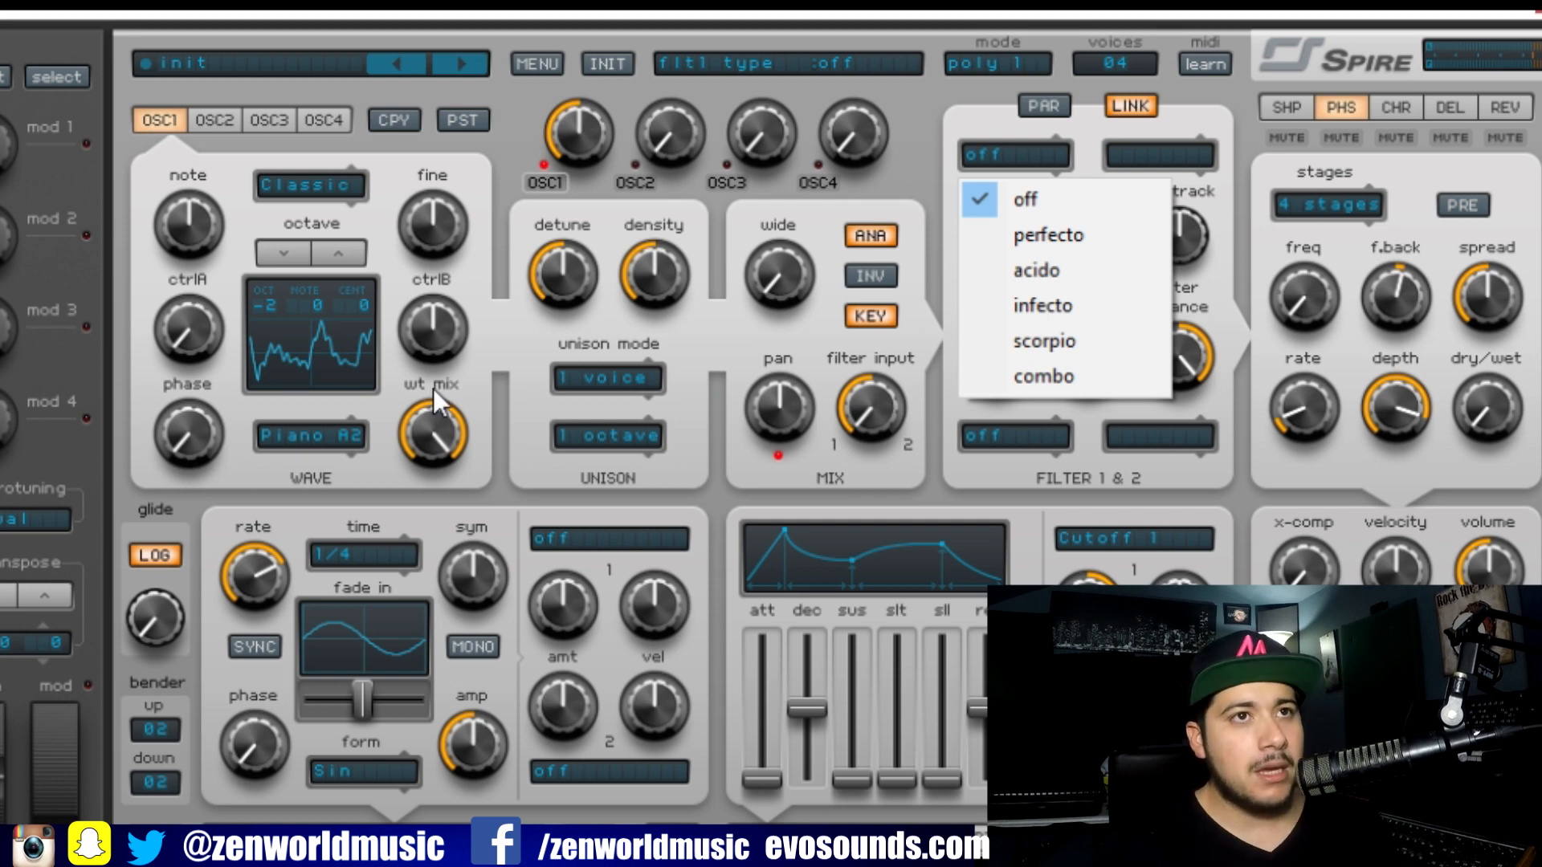
pyautogui.click(1124, 234)
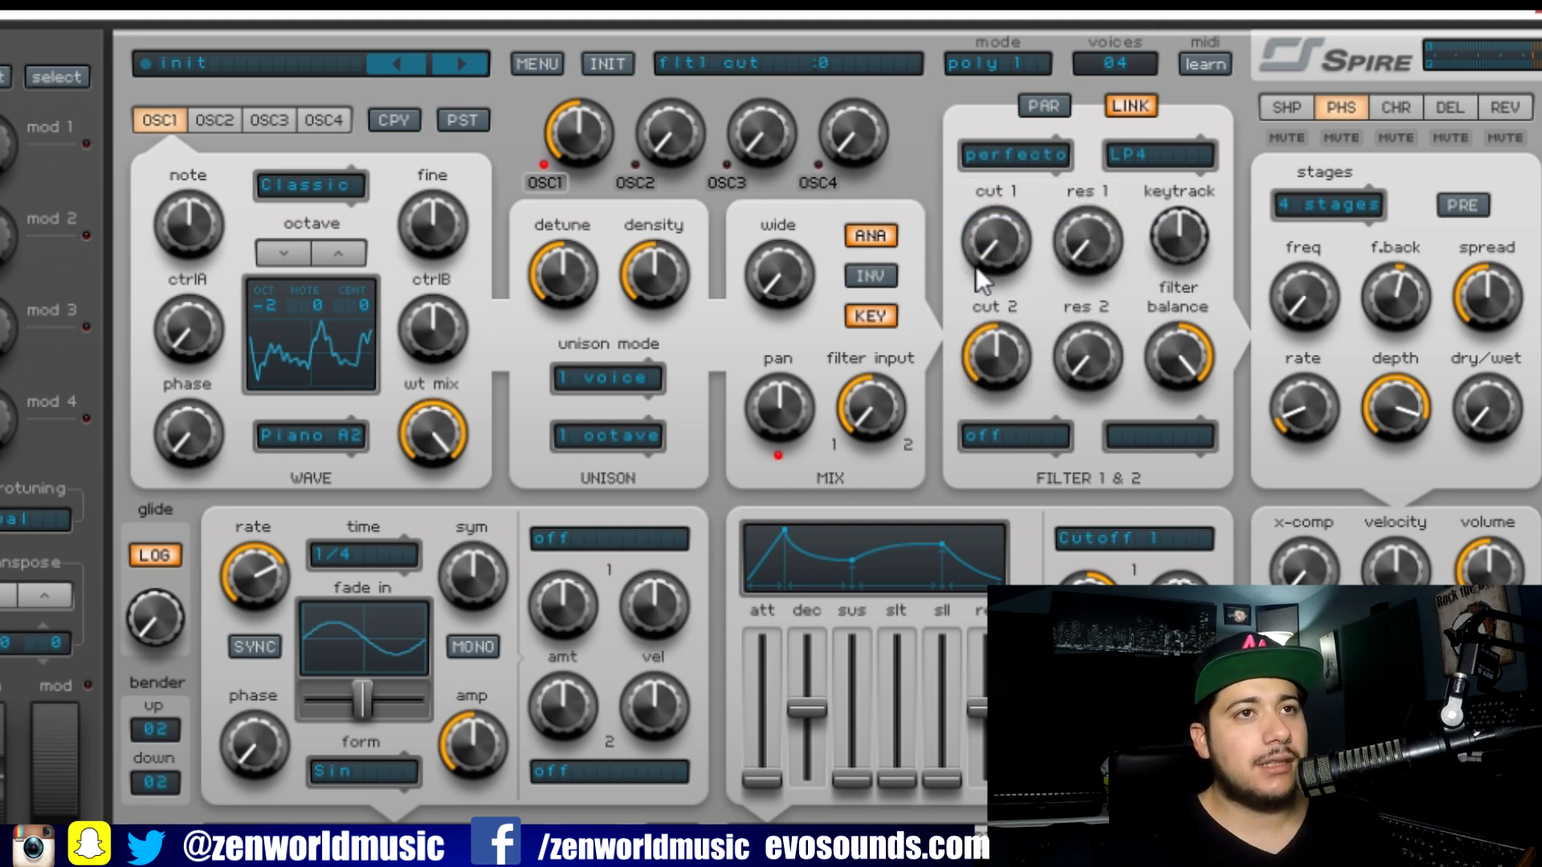
pyautogui.moveTo(976, 267); pyautogui.dragTo(1027, 136)
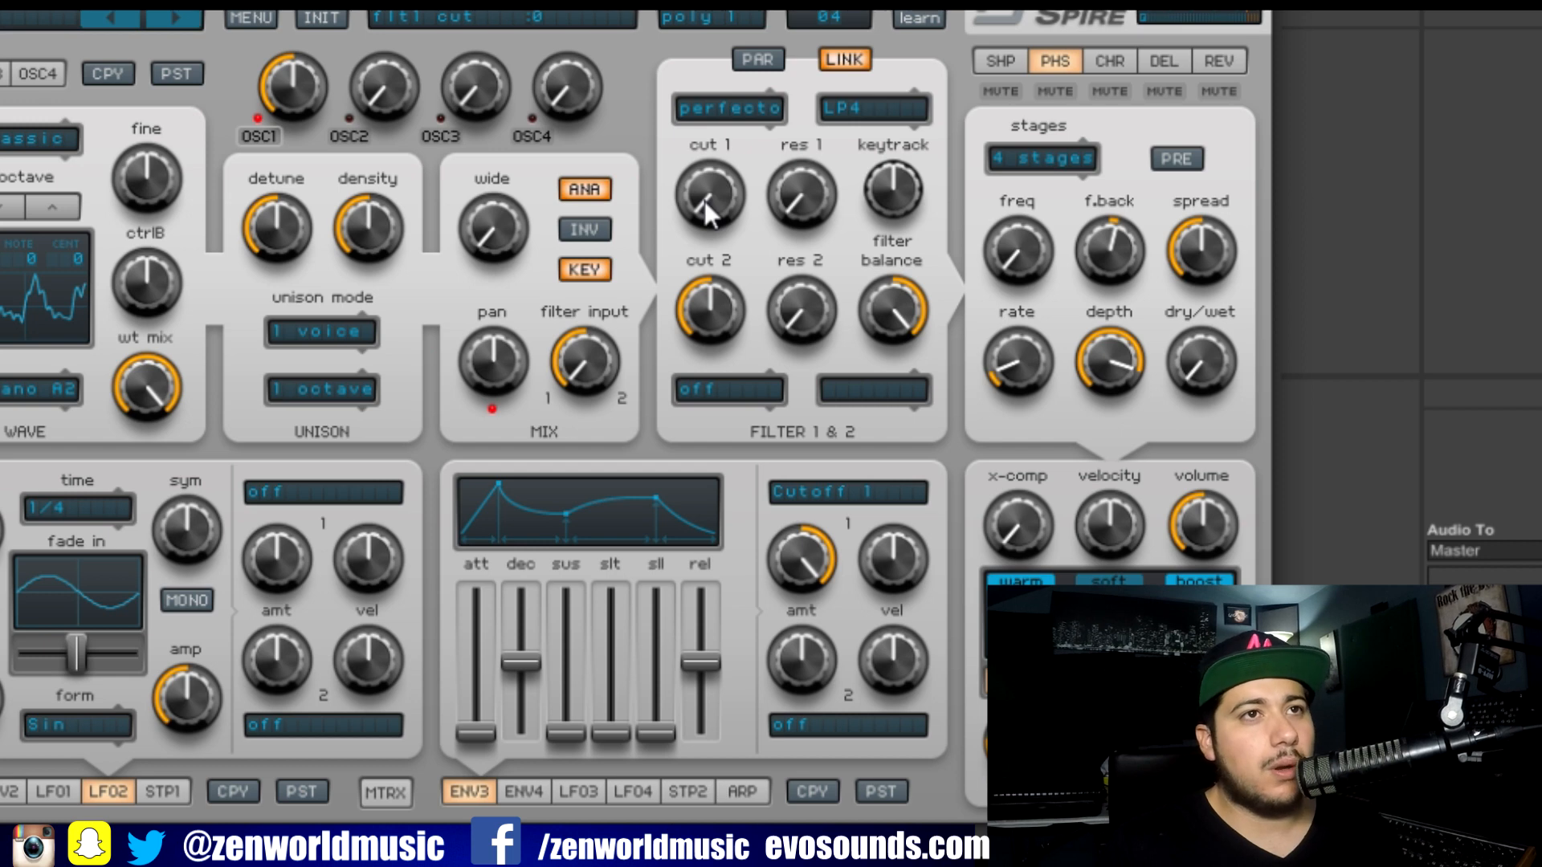
pyautogui.moveTo(705, 201)
pyautogui.mouseDown()
pyautogui.moveTo(705, 136)
pyautogui.moveTo(704, 202)
pyautogui.mouseUp()
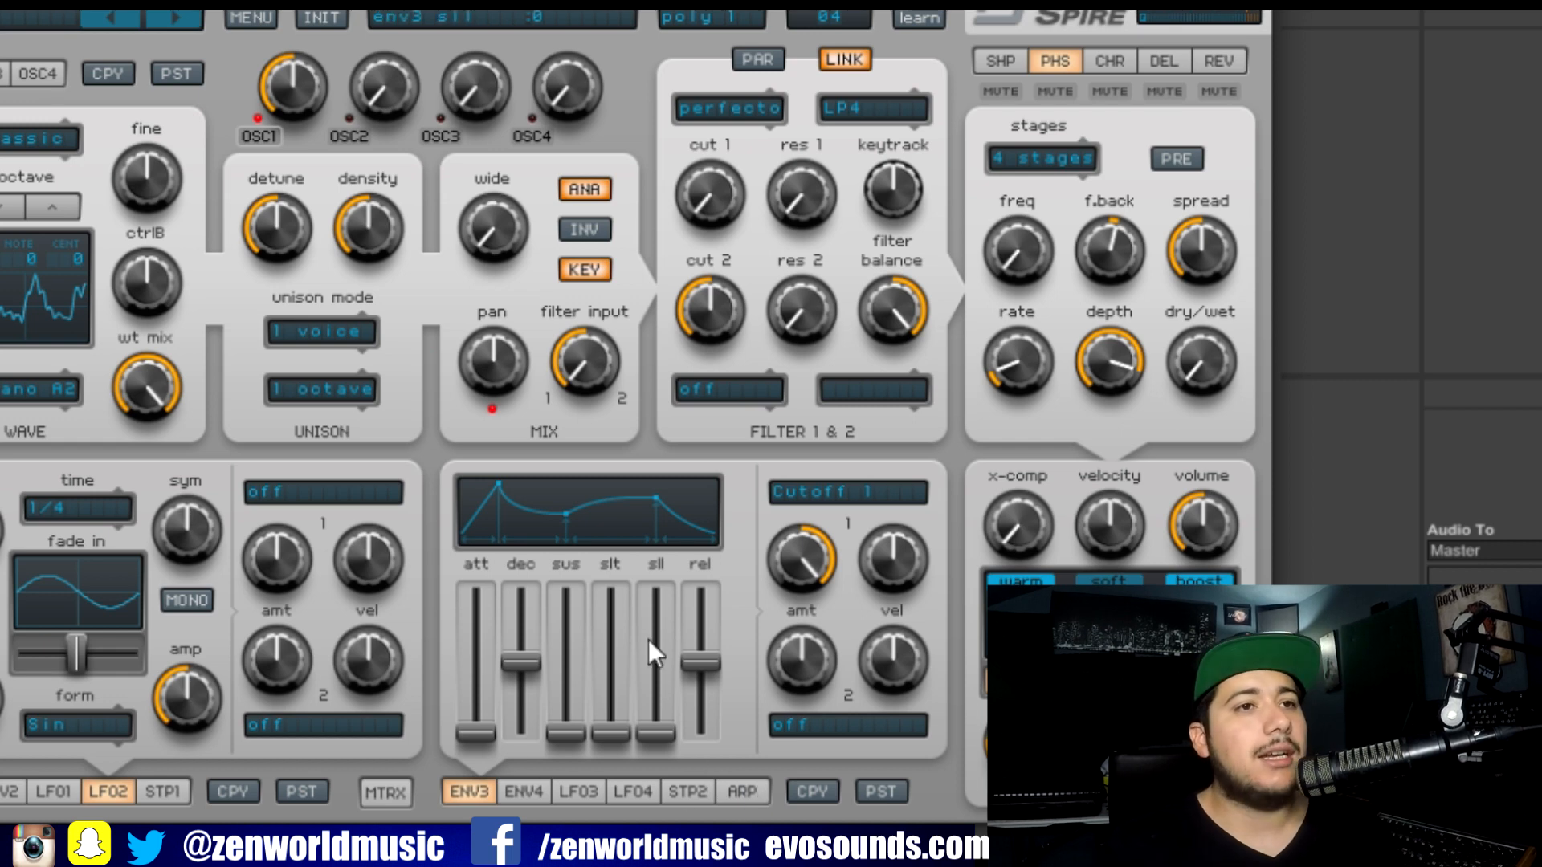
pyautogui.click(1, 792)
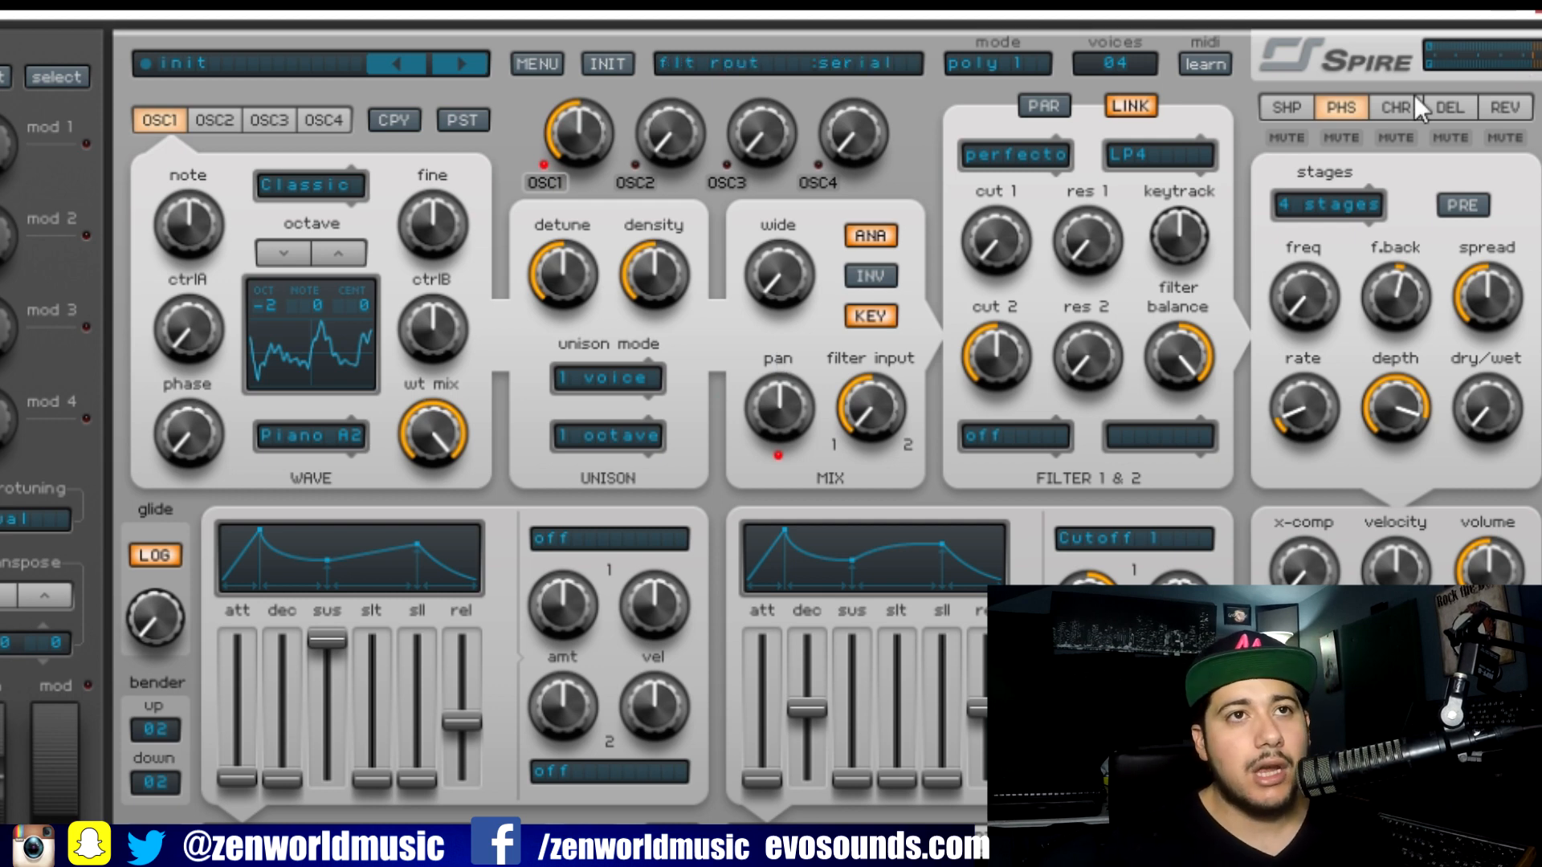
# Set up the shaper effect with dry/wet fully wet and drive at 55
pyautogui.click(1295, 106)
pyautogui.moveTo(1496, 433); pyautogui.dragTo(1495, 386)
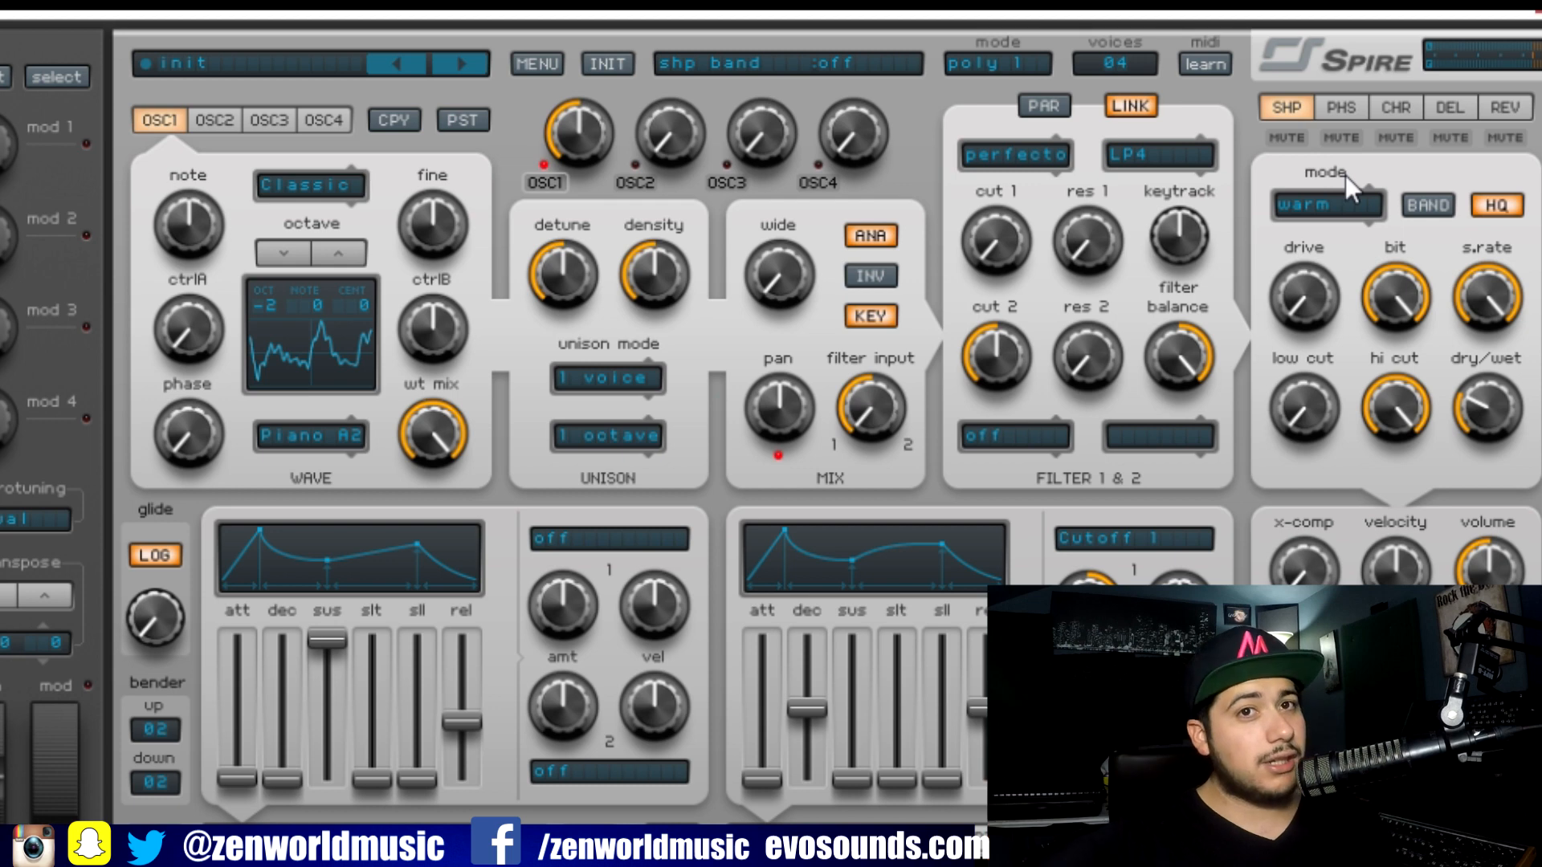
pyautogui.moveTo(1290, 318); pyautogui.dragTo(1365, 366)
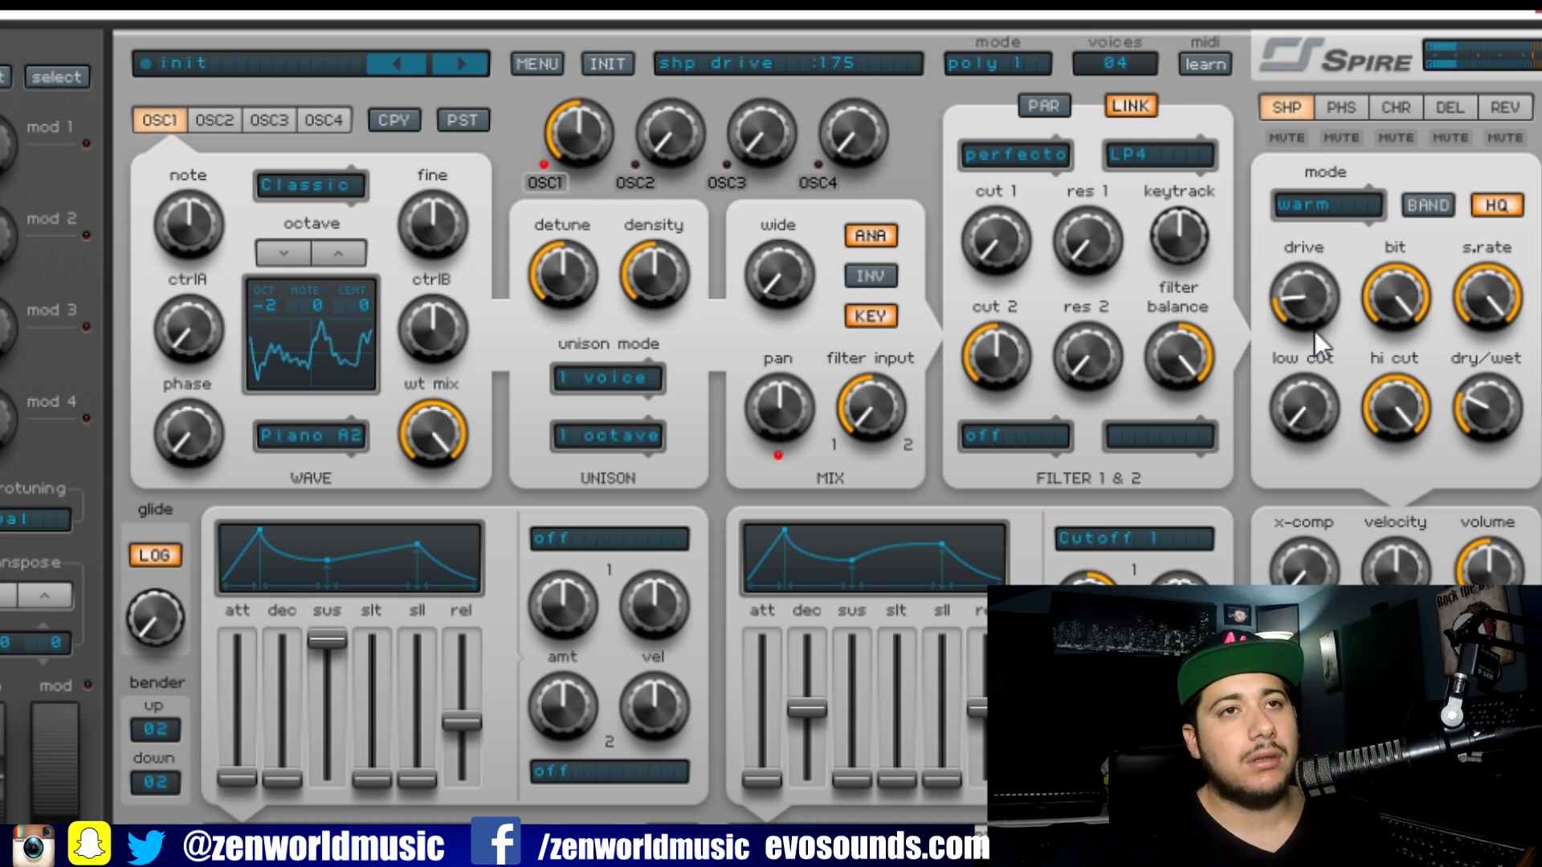
pyautogui.moveTo(1310, 323); pyautogui.dragTo(1295, 332)
pyautogui.moveTo(1485, 408); pyautogui.dragTo(1486, 322)
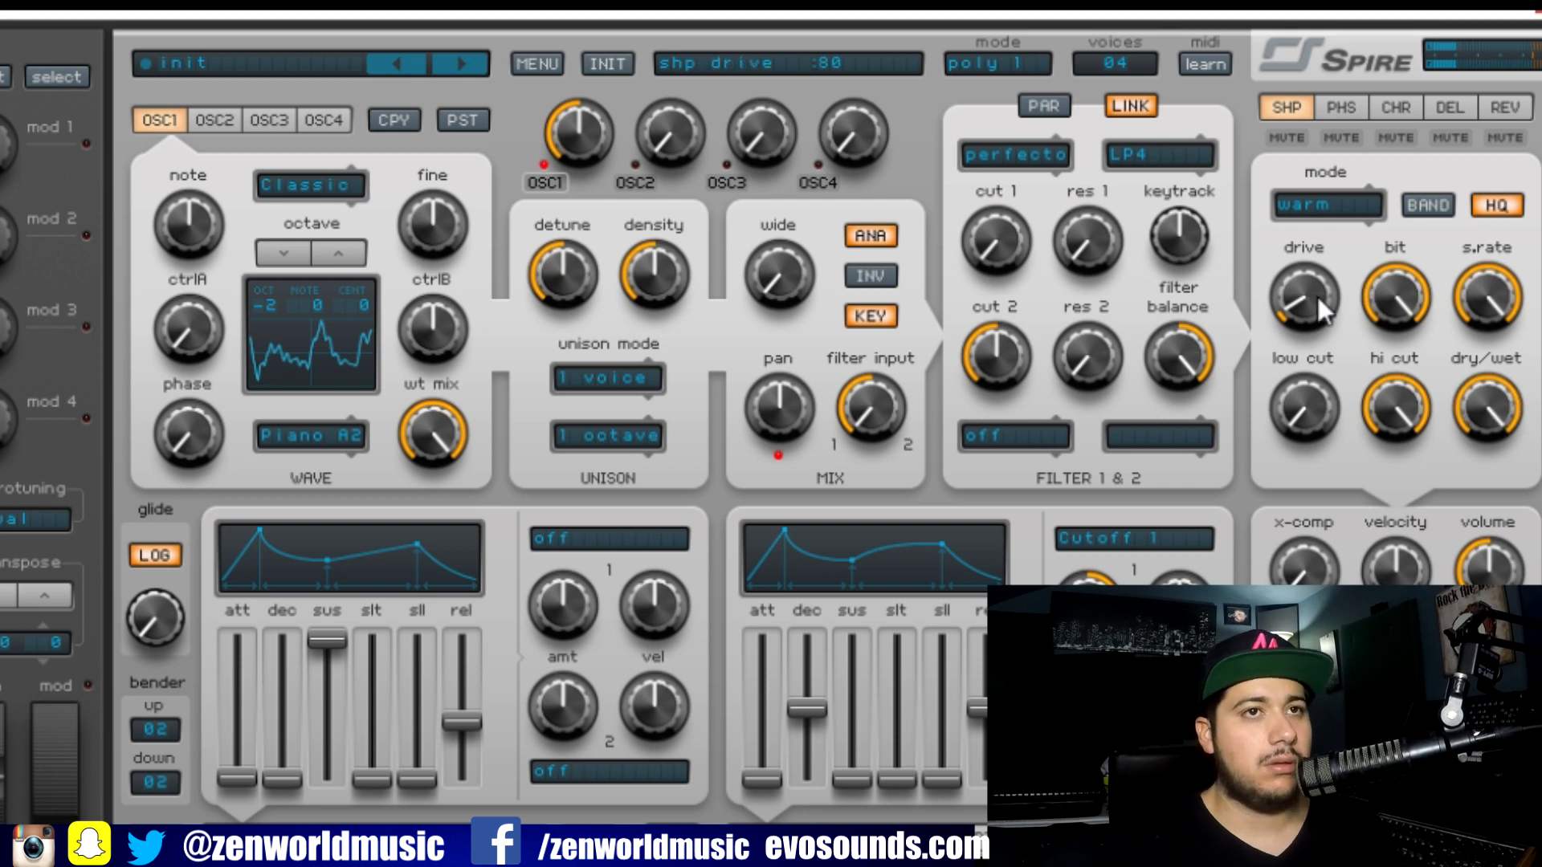
pyautogui.moveTo(1317, 296); pyautogui.dragTo(1287, 337)
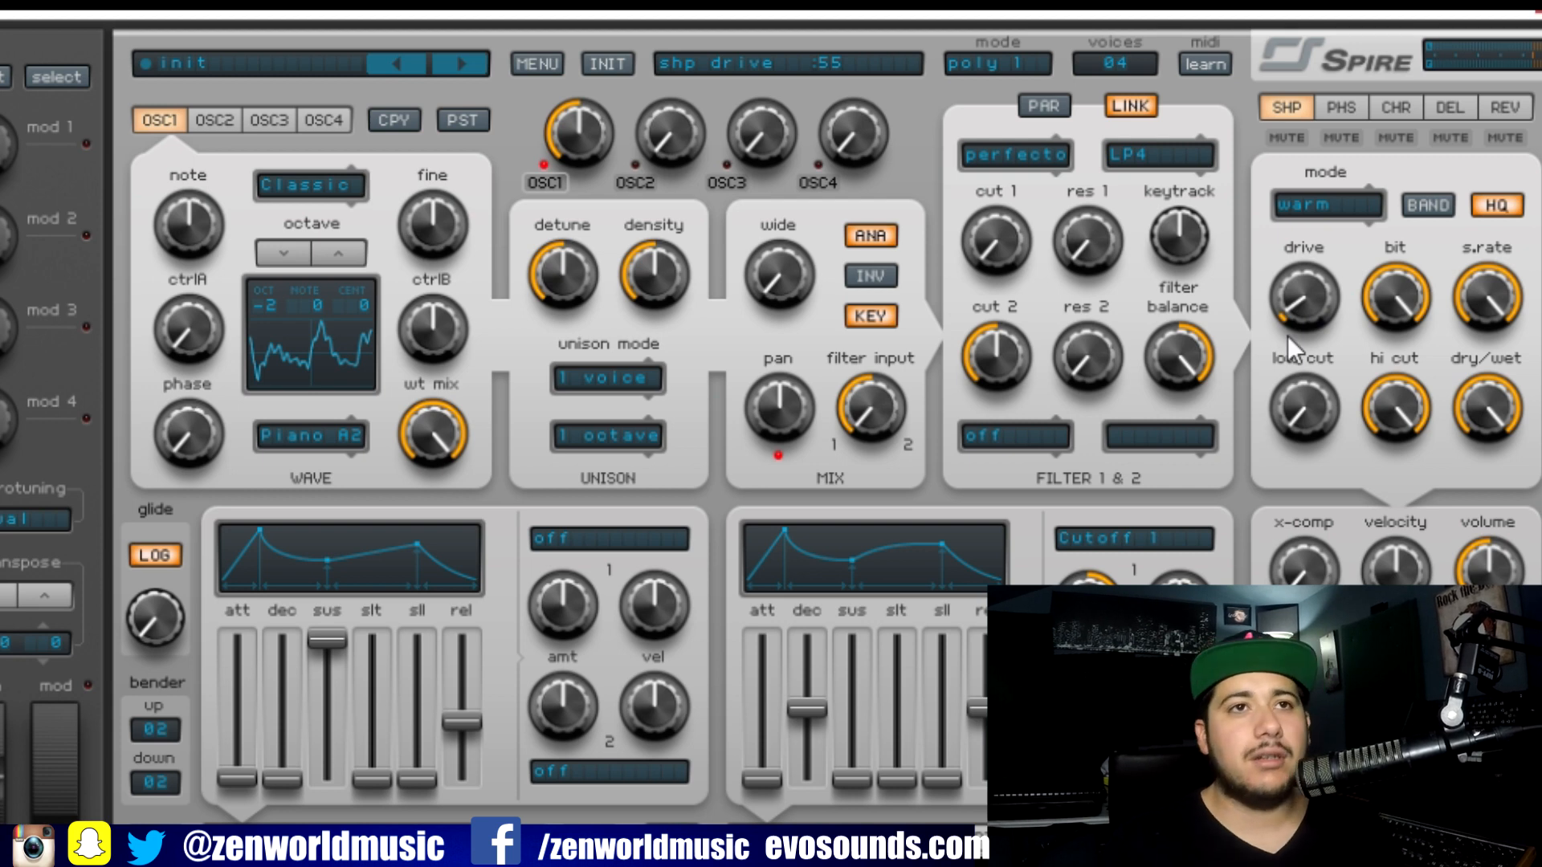
# Set the phaser's dry/wet to 1000 and blend in a small amount of reverb with its dry/wet control
pyautogui.click(1341, 108)
pyautogui.moveTo(1488, 408)
pyautogui.mouseDown()
pyautogui.moveTo(1485, 445)
pyautogui.moveTo(1488, 378)
pyautogui.mouseUp()
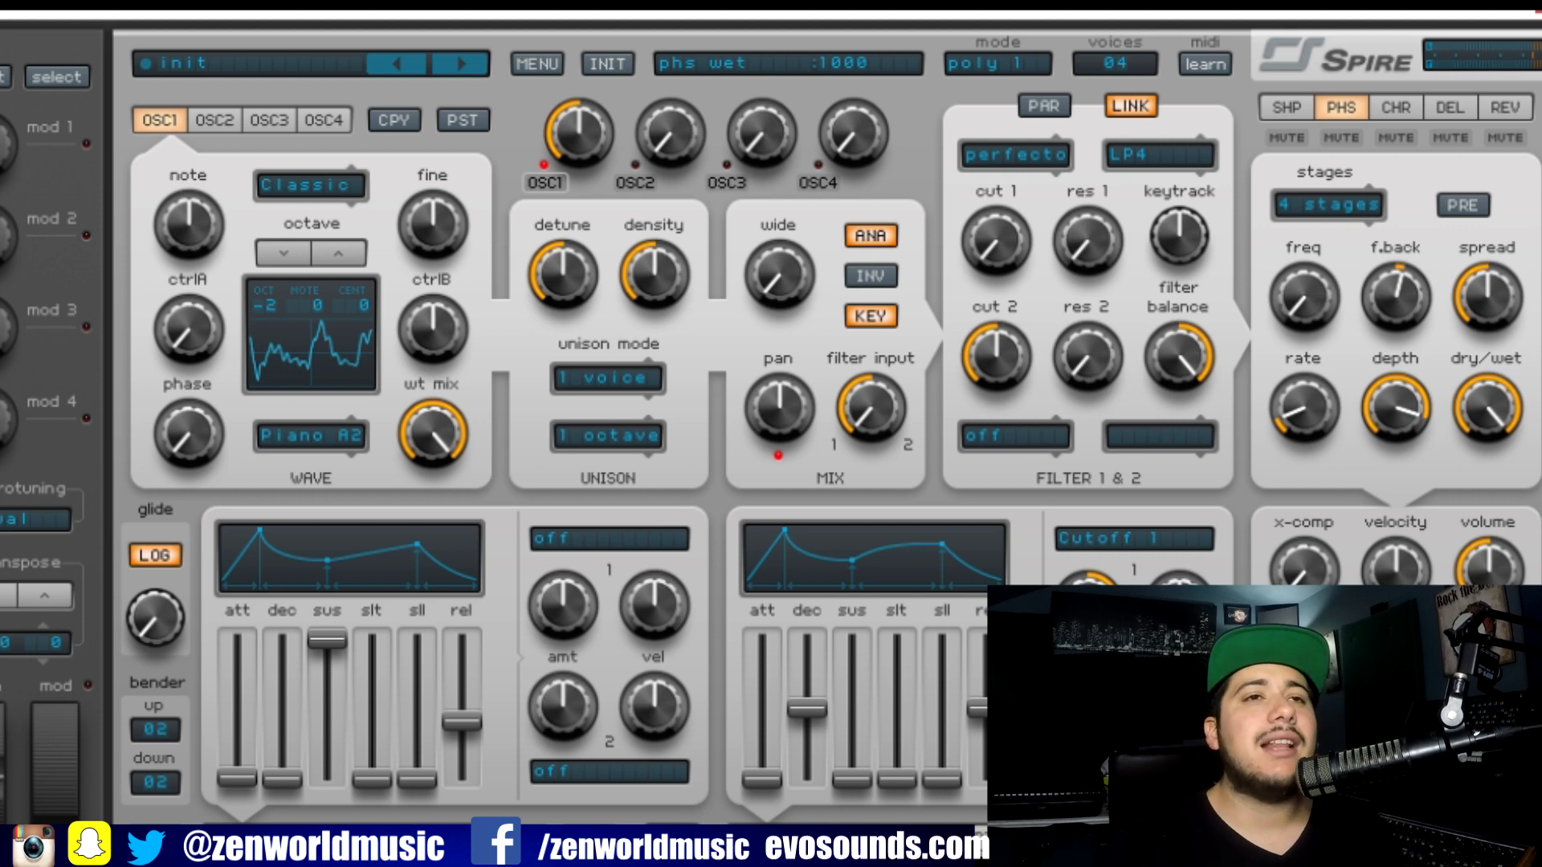
pyautogui.click(1396, 108)
pyautogui.click(1504, 107)
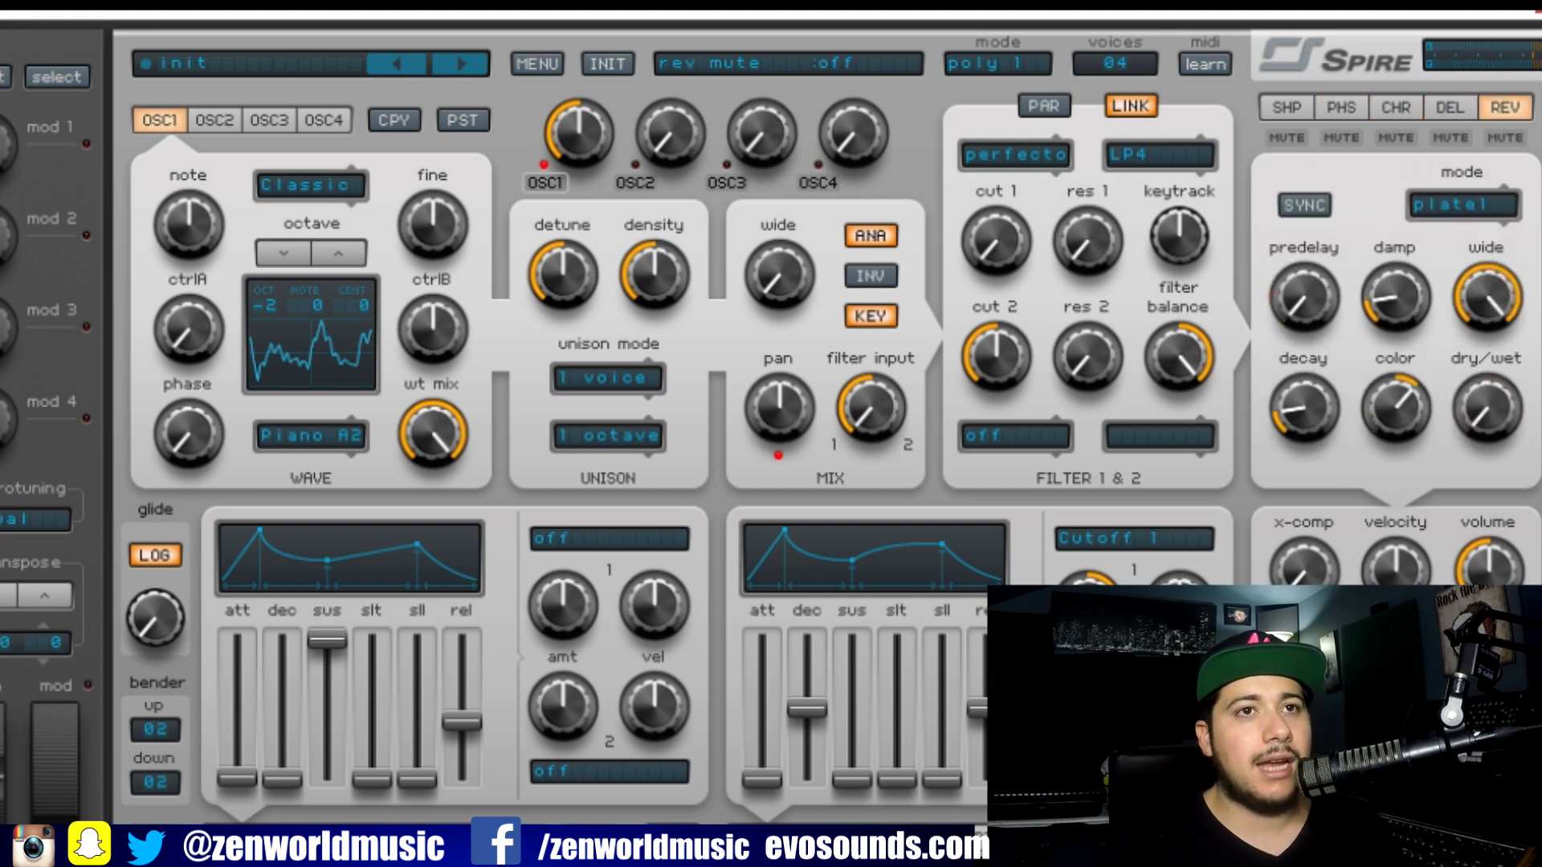
pyautogui.moveTo(1485, 419); pyautogui.dragTo(1478, 409)
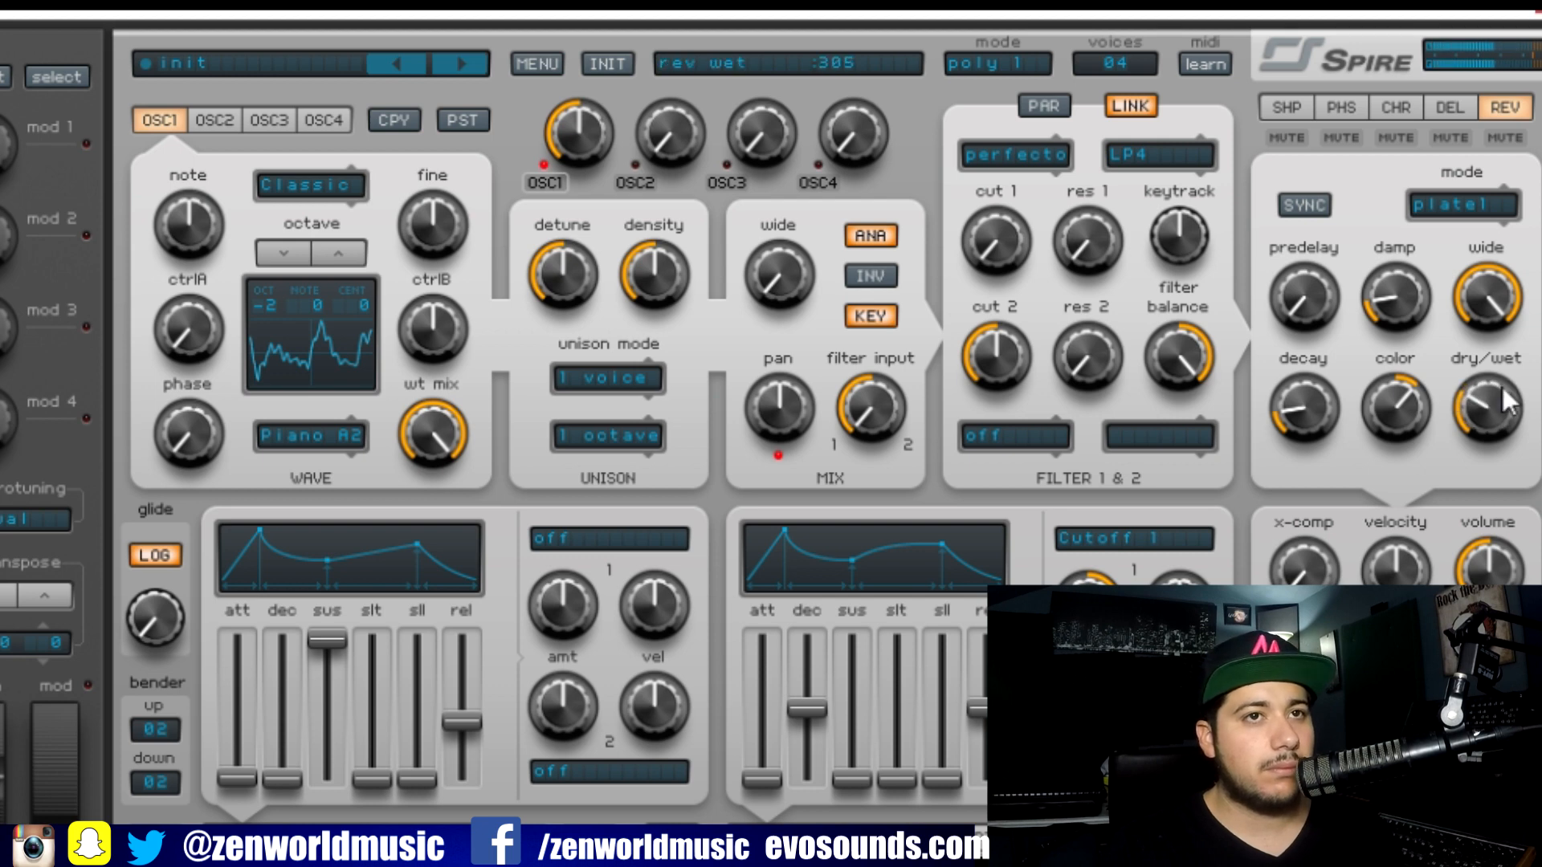
pyautogui.scroll(-1, 1479, 396)
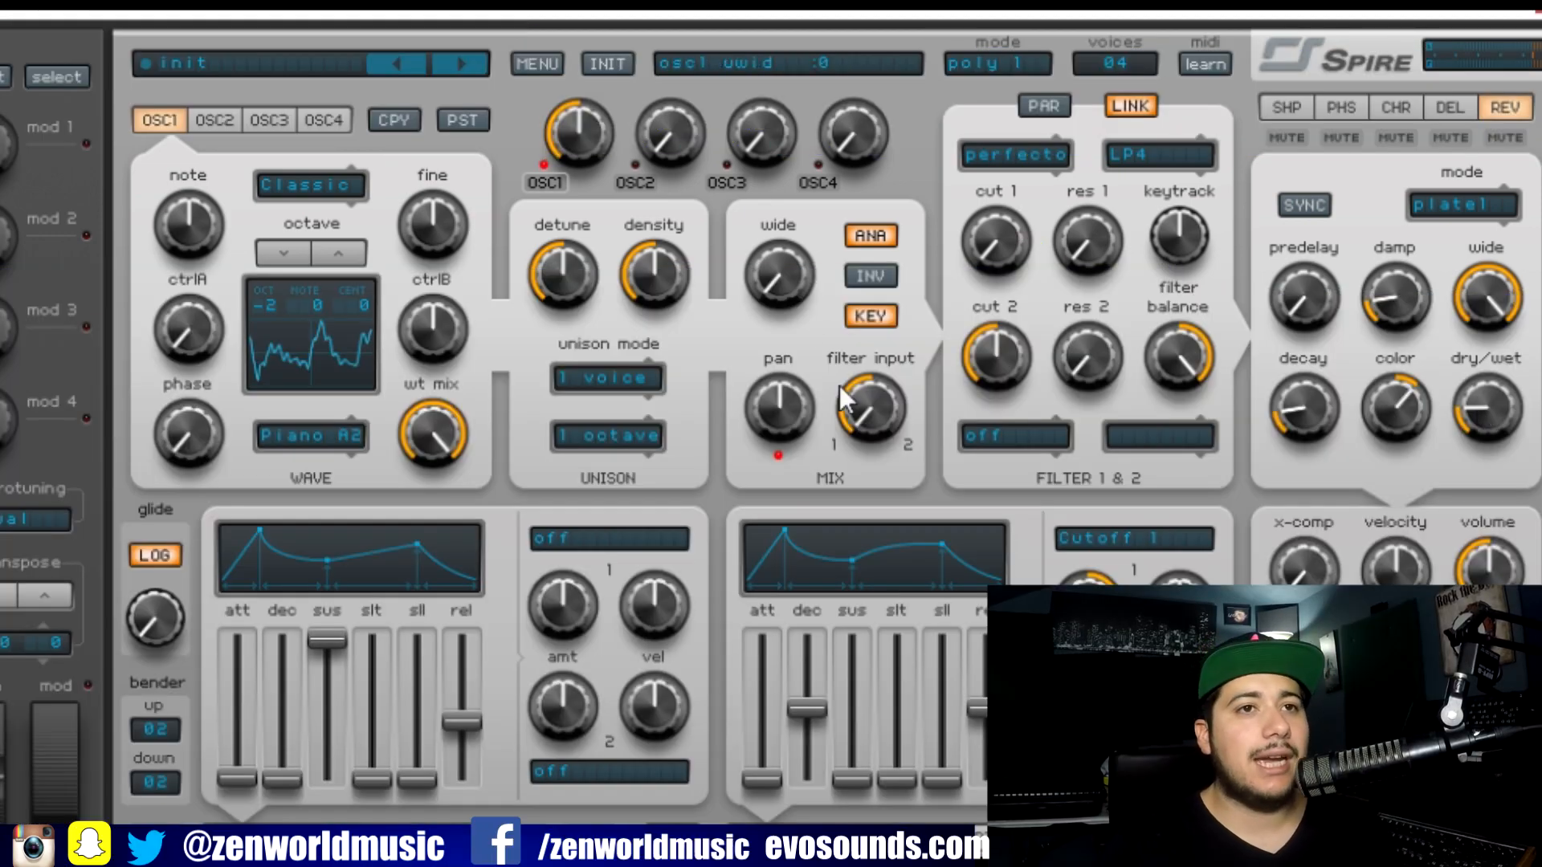
pyautogui.scroll(8, 1331, 572)
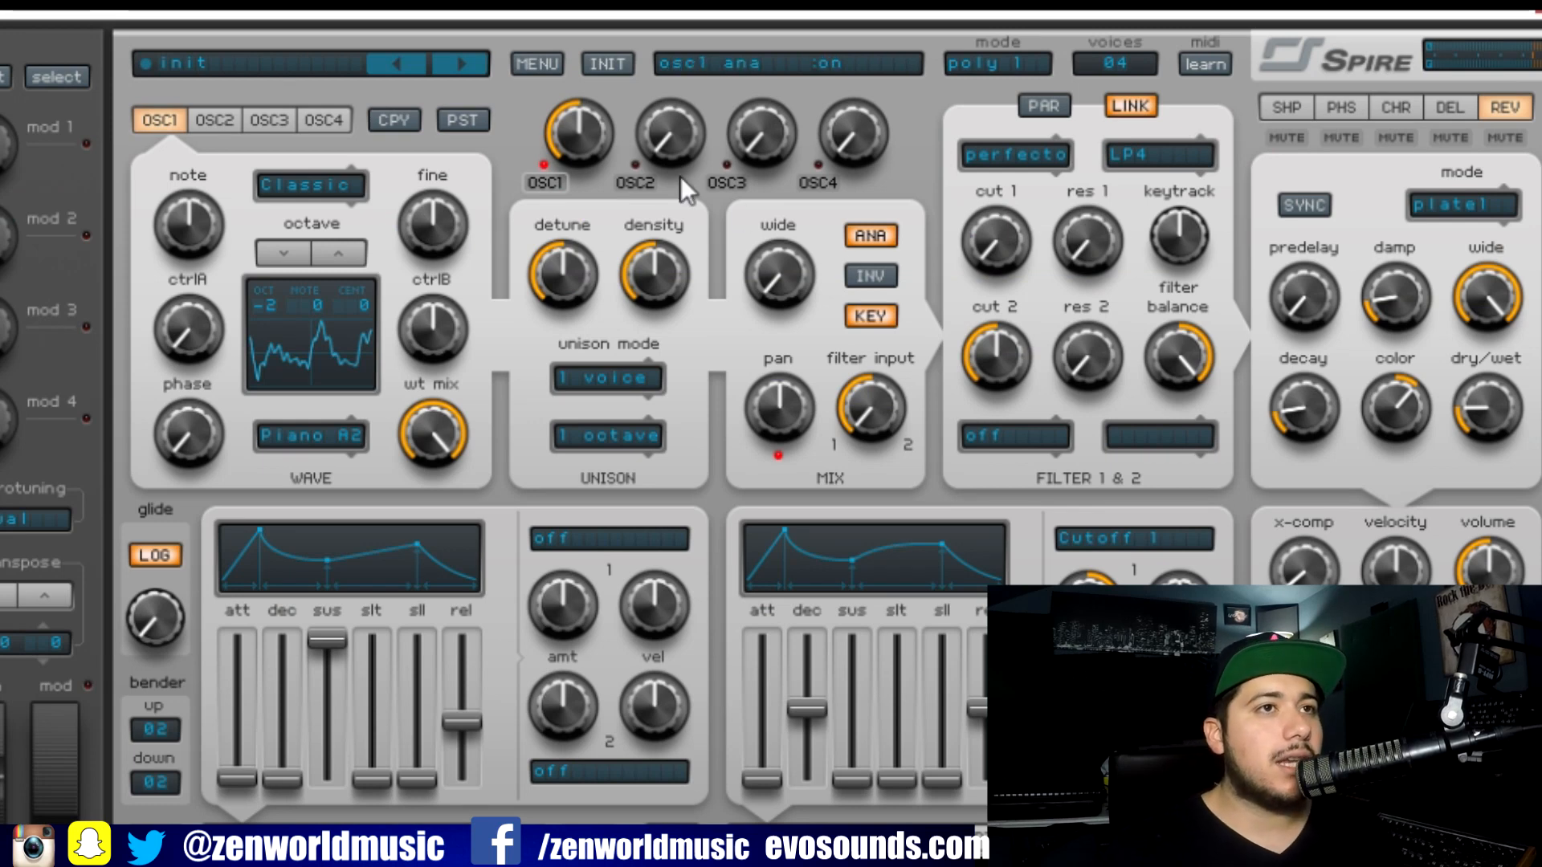
# Raise oscillator 2's mix level to 420 and set its oscillator type to FM
pyautogui.moveTo(707, 131); pyautogui.dragTo(716, 123)
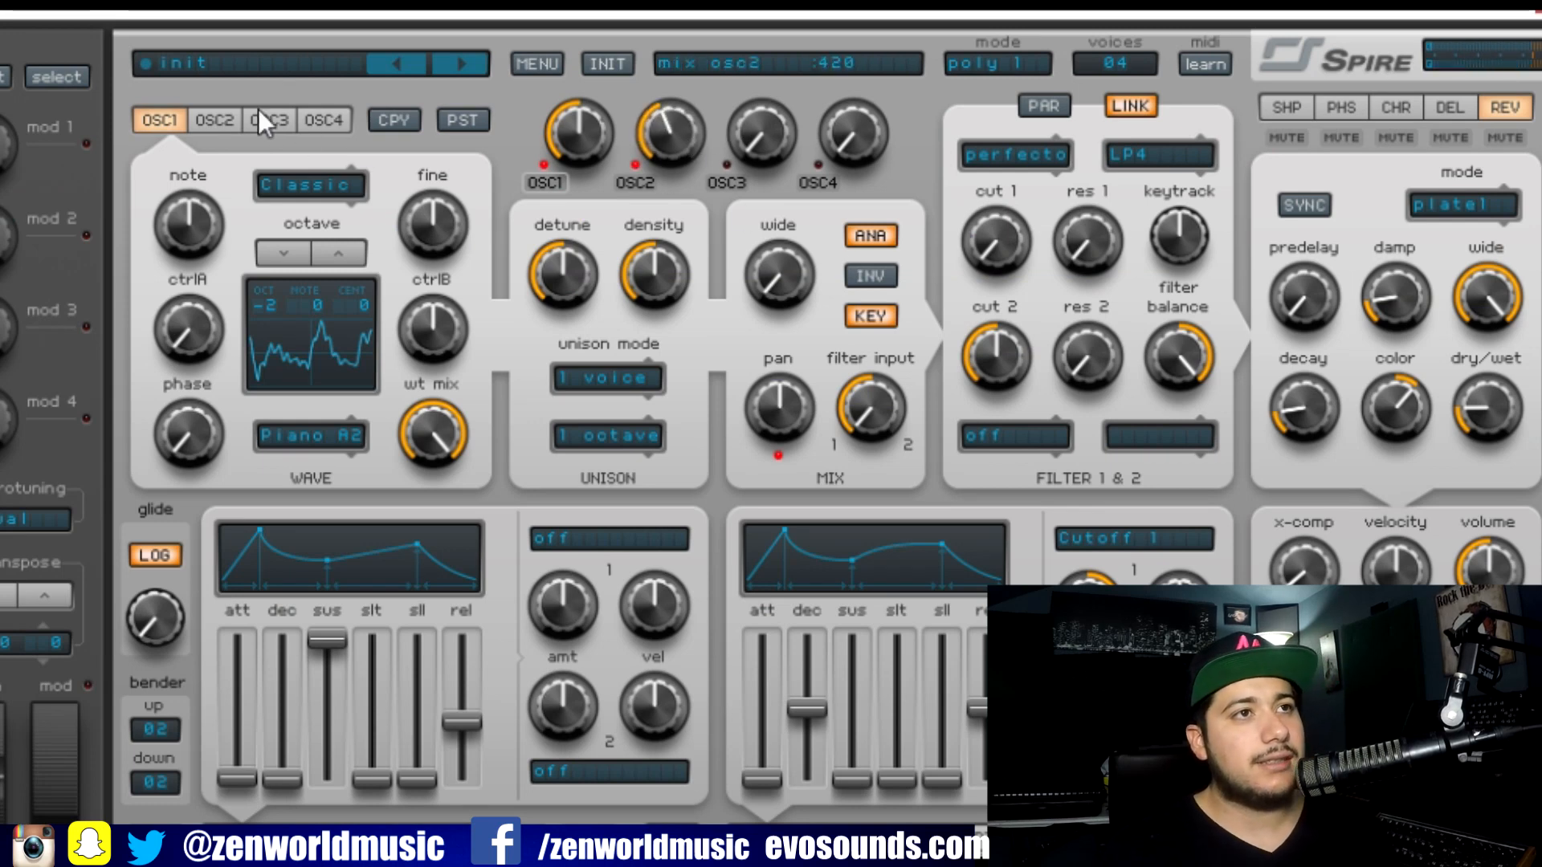
pyautogui.click(235, 129)
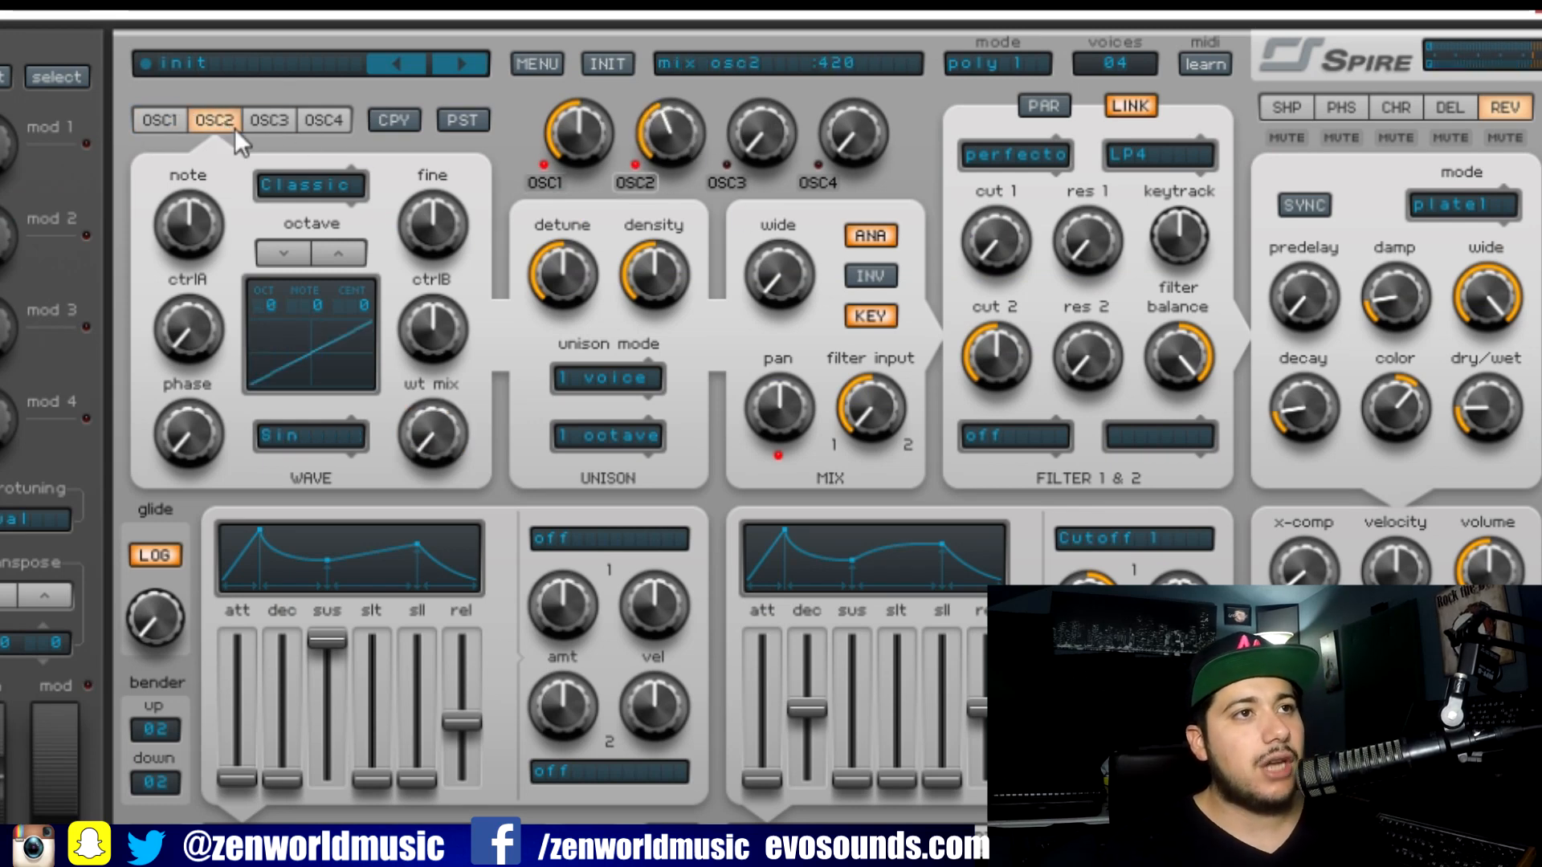
pyautogui.click(308, 438)
pyautogui.click(322, 186)
pyautogui.click(375, 303)
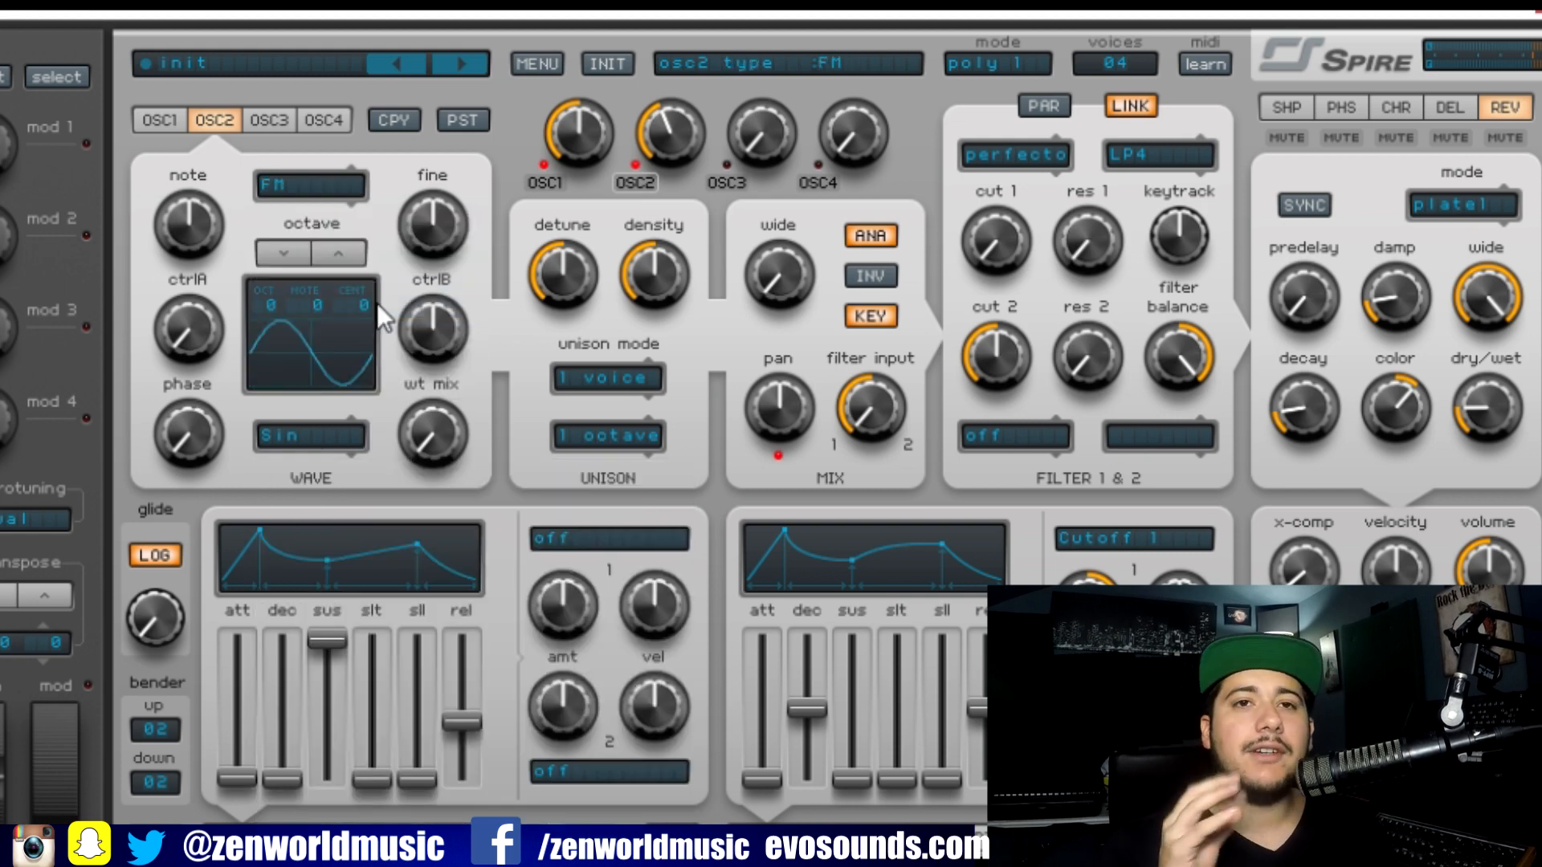
# Try the Alarm 1 wave on oscillator 2 and switch it back to Sin
pyautogui.click(301, 426)
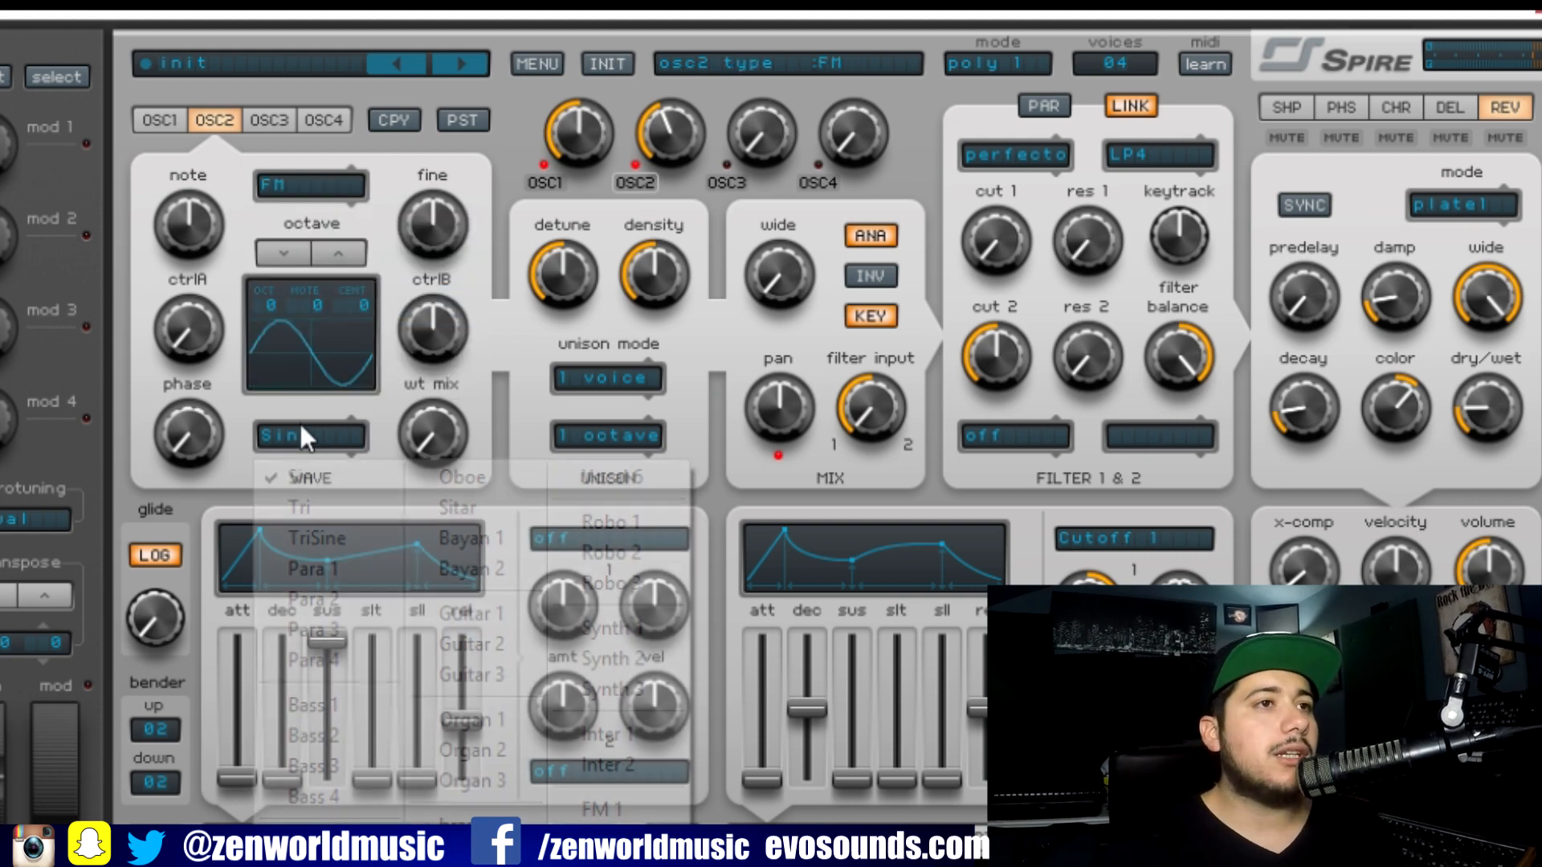
pyautogui.click(601, 851)
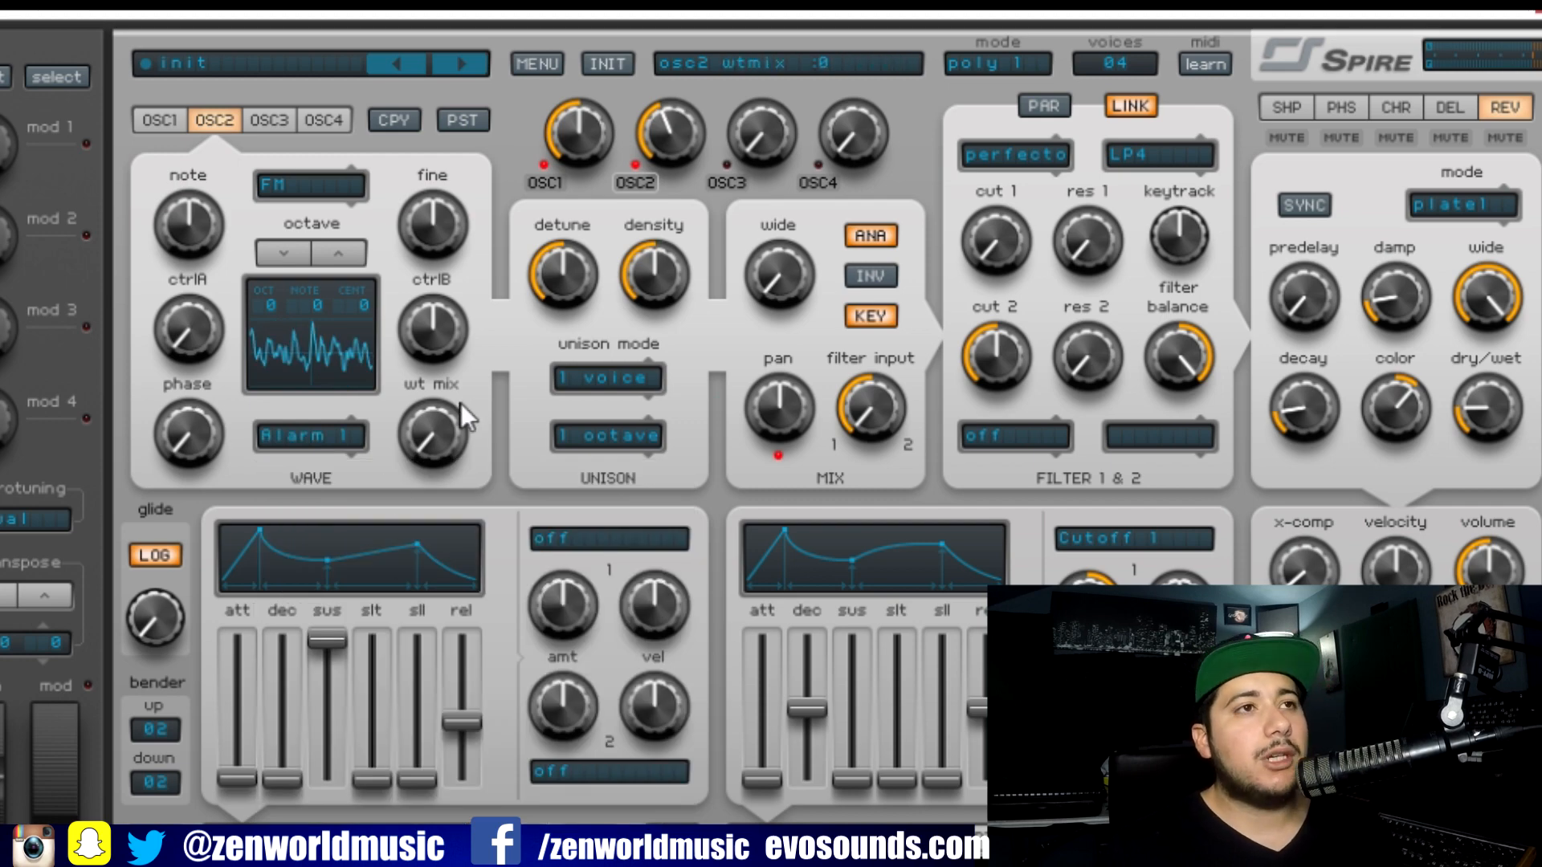
pyautogui.click(307, 434)
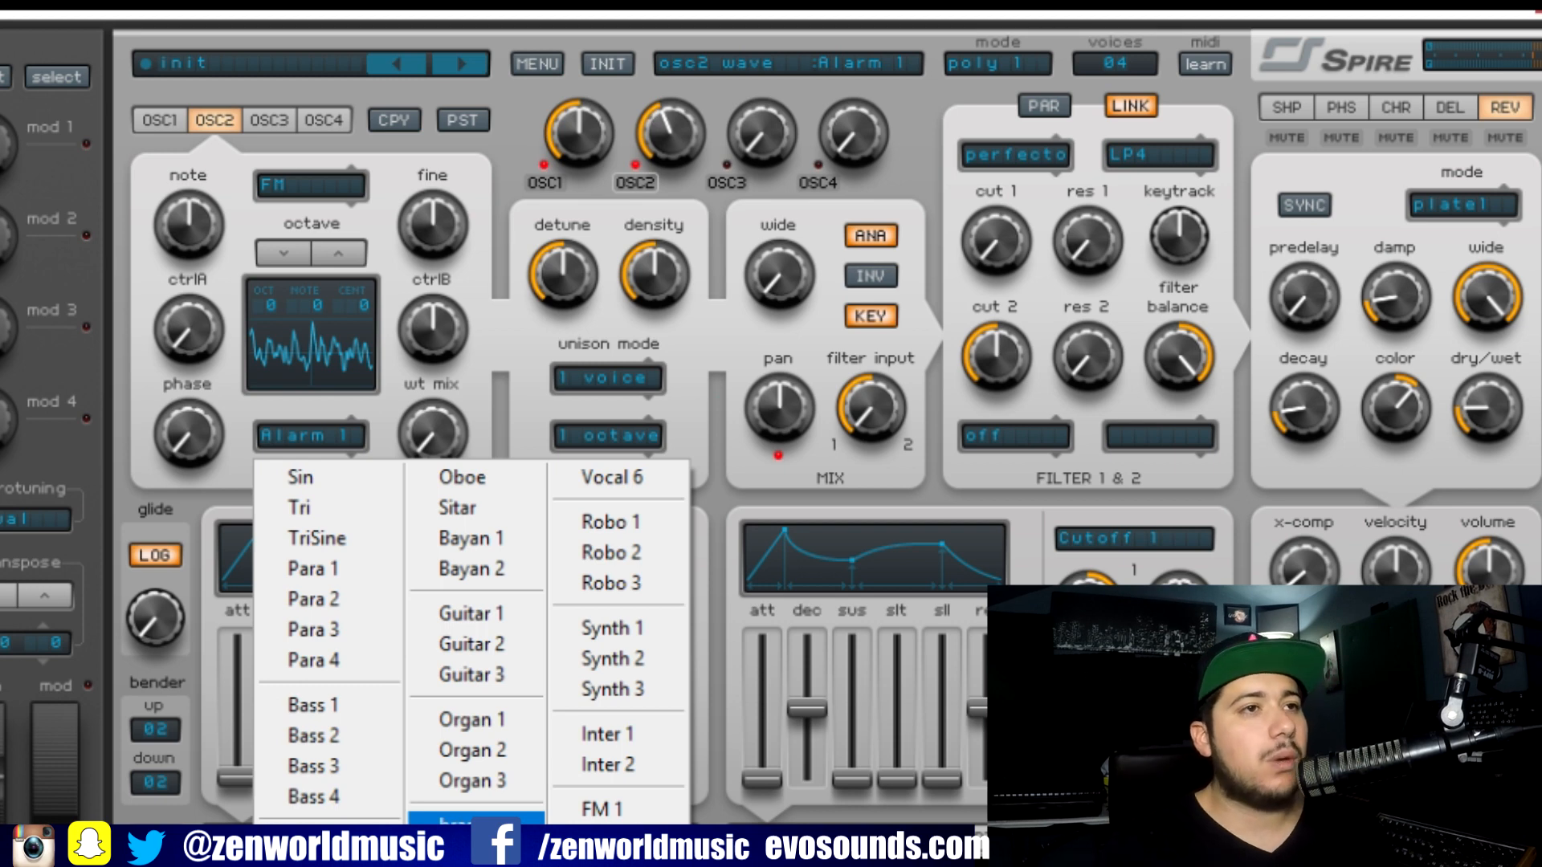
pyautogui.click(341, 476)
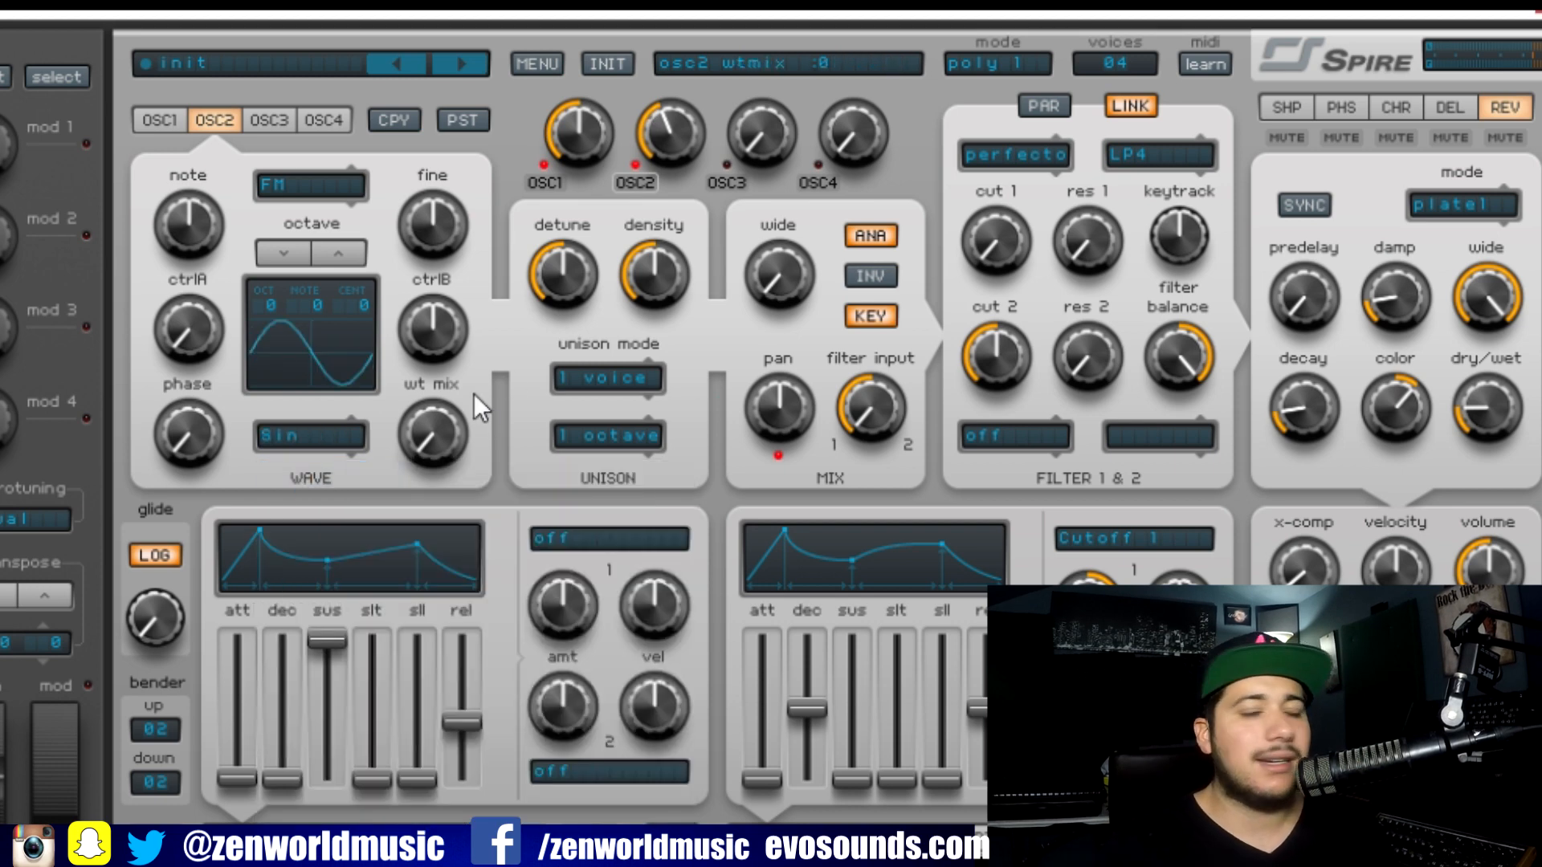
# Choose the Alarm 1 wave for oscillator 2 and set its wavetable mix slightly above the midpoint
pyautogui.click(283, 445)
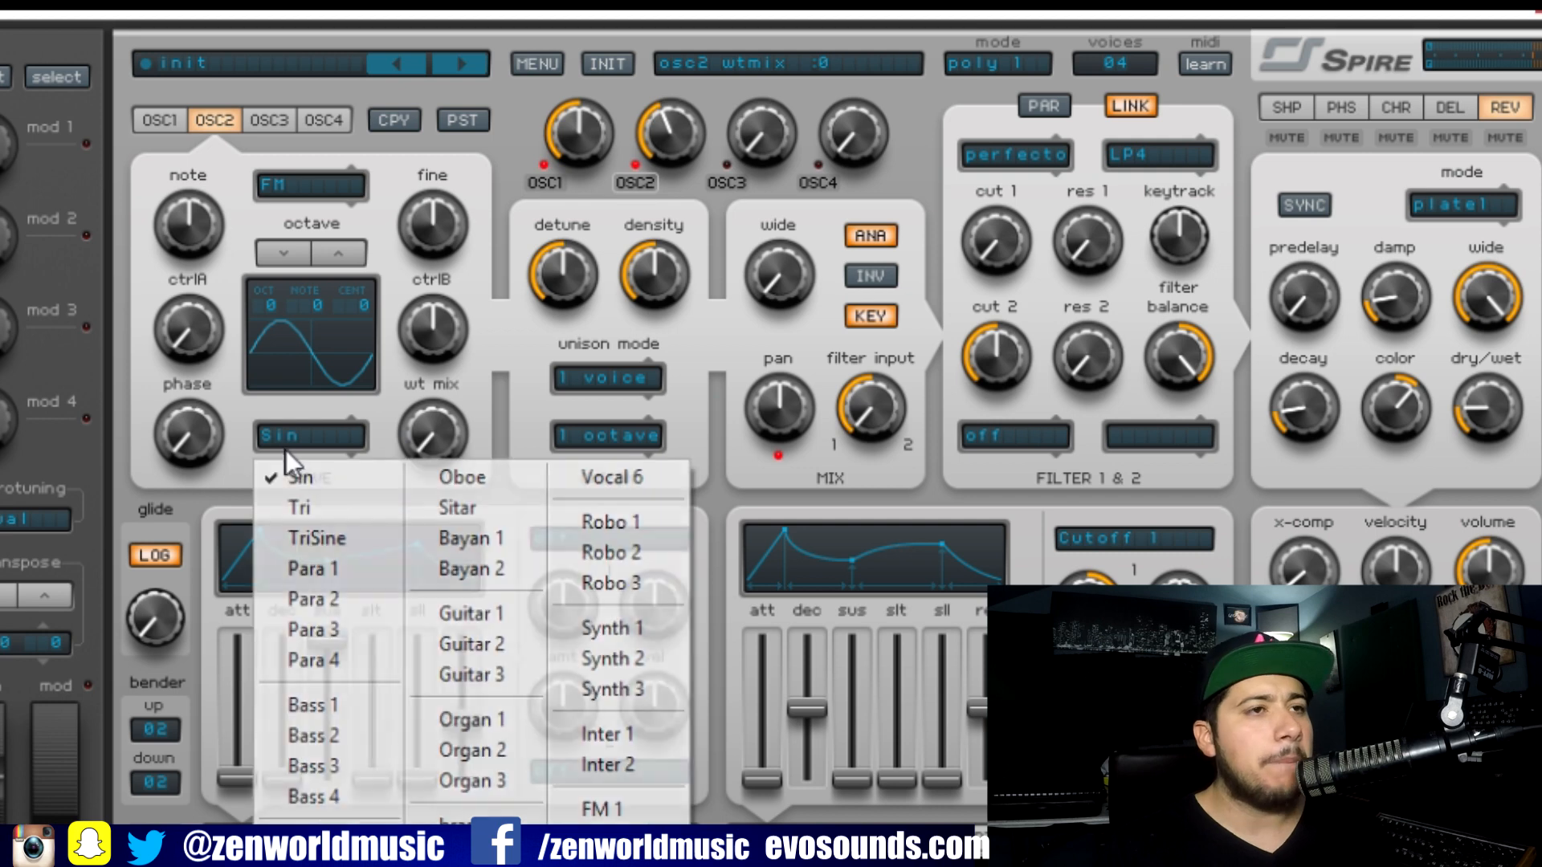
pyautogui.click(609, 855)
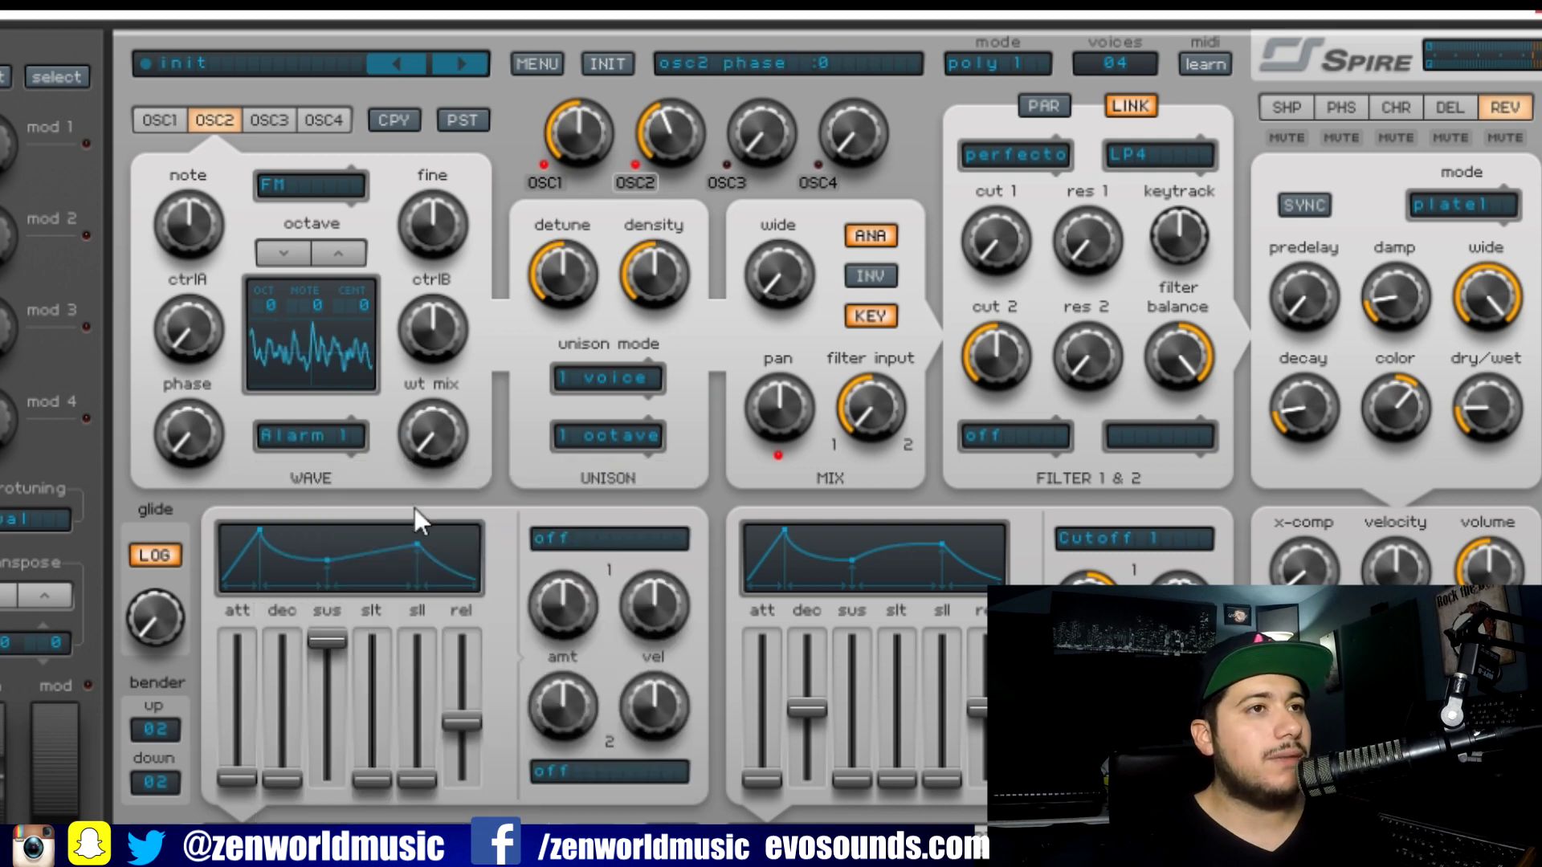
pyautogui.moveTo(424, 439); pyautogui.dragTo(530, 333)
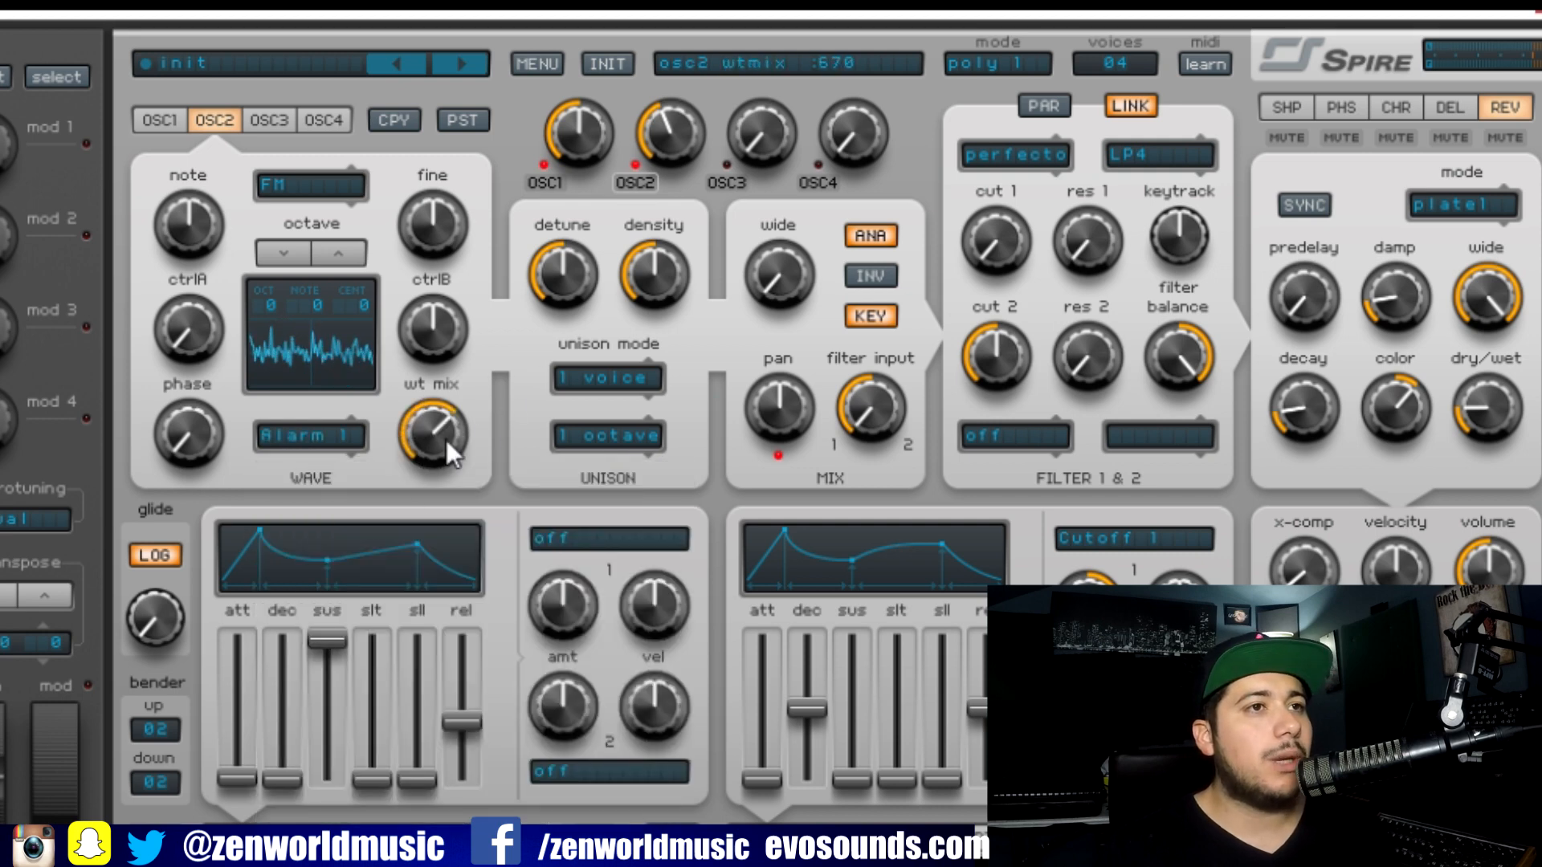
pyautogui.moveTo(447, 440); pyautogui.dragTo(537, 362)
pyautogui.moveTo(462, 462); pyautogui.dragTo(422, 464)
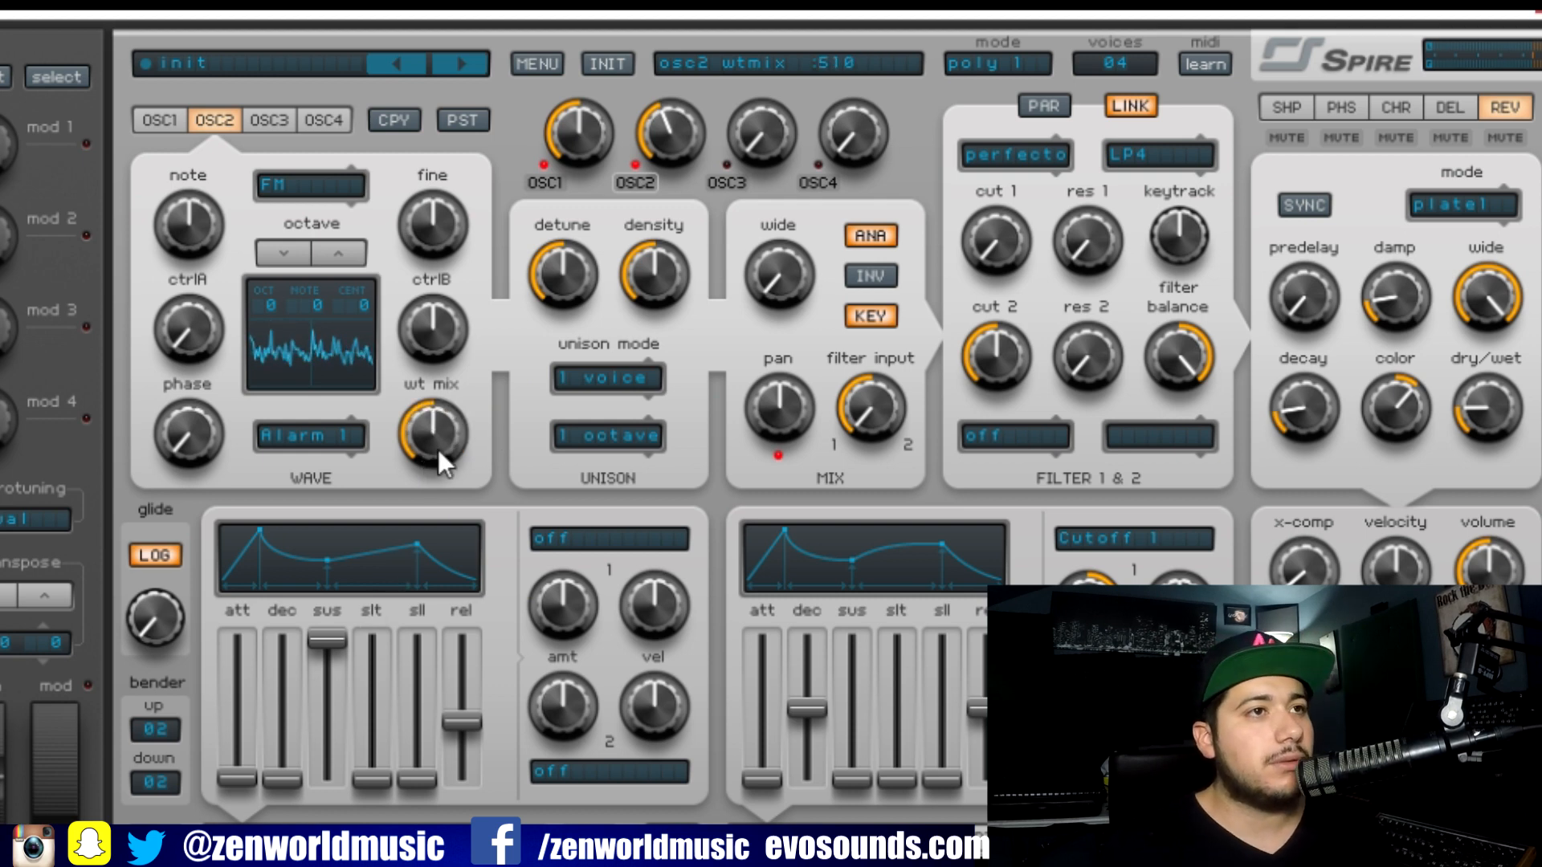
pyautogui.moveTo(438, 450); pyautogui.dragTo(454, 426)
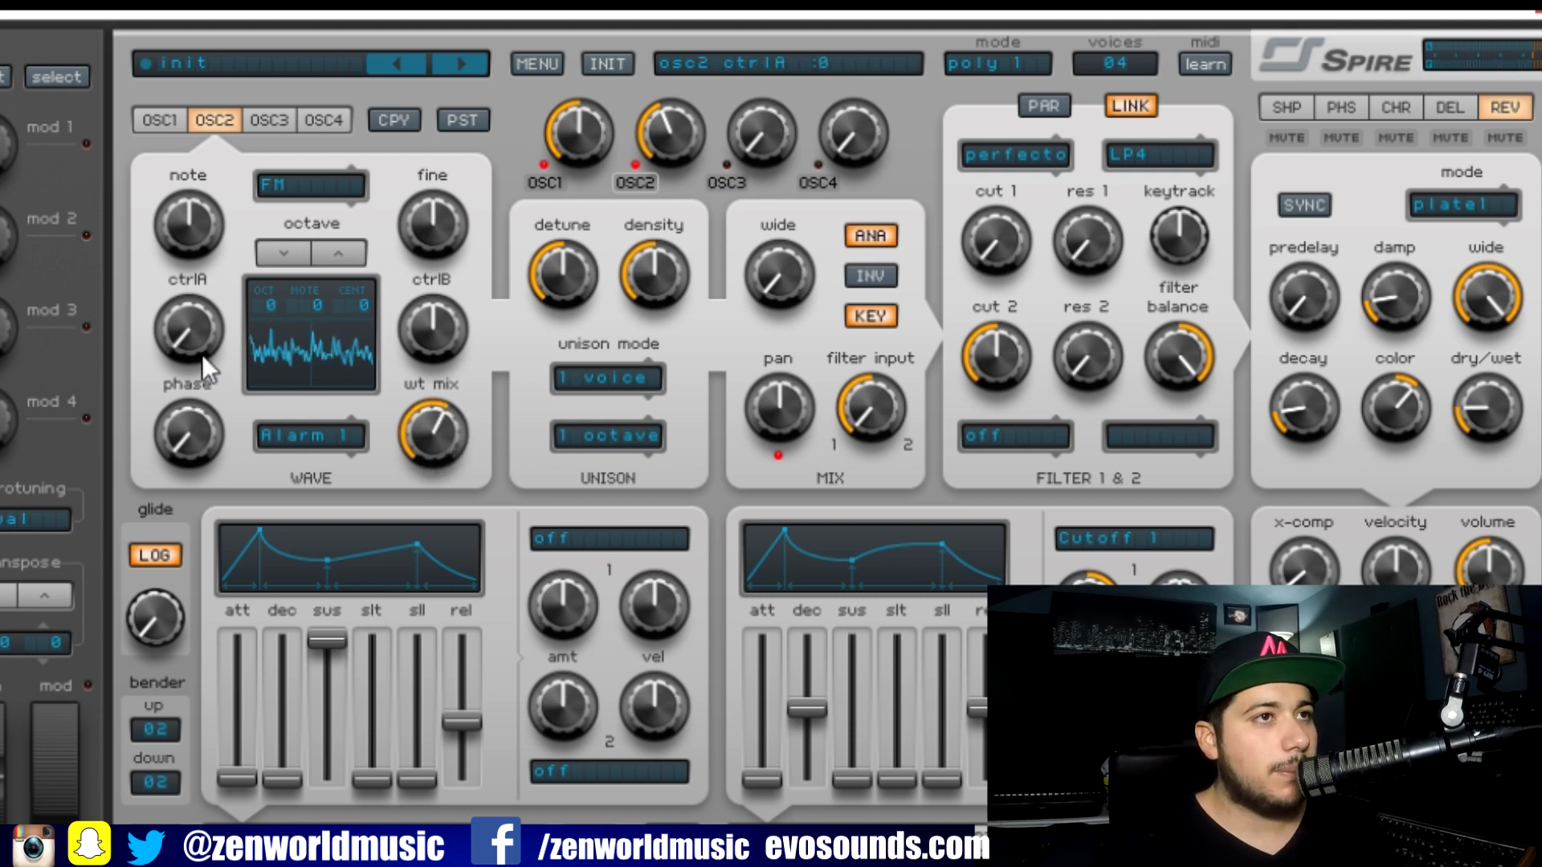
# With oscillator 1's mix turned down fully, set oscillator 2's ctrlA to 120 and raise its wavetable mix further
pyautogui.moveTo(201, 355); pyautogui.dragTo(249, 337)
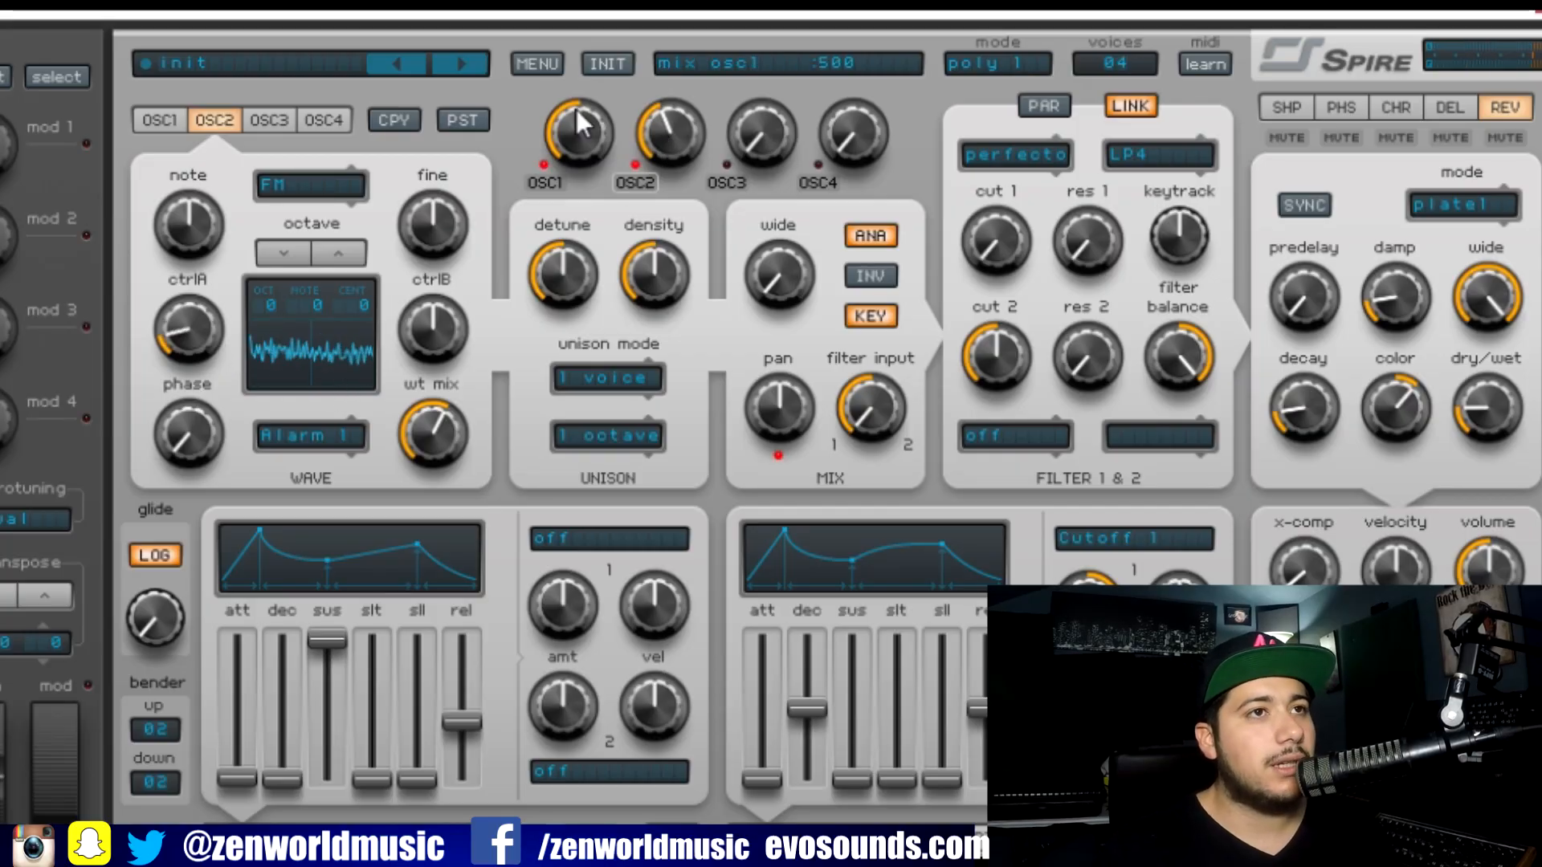
pyautogui.moveTo(567, 127); pyautogui.dragTo(568, 185)
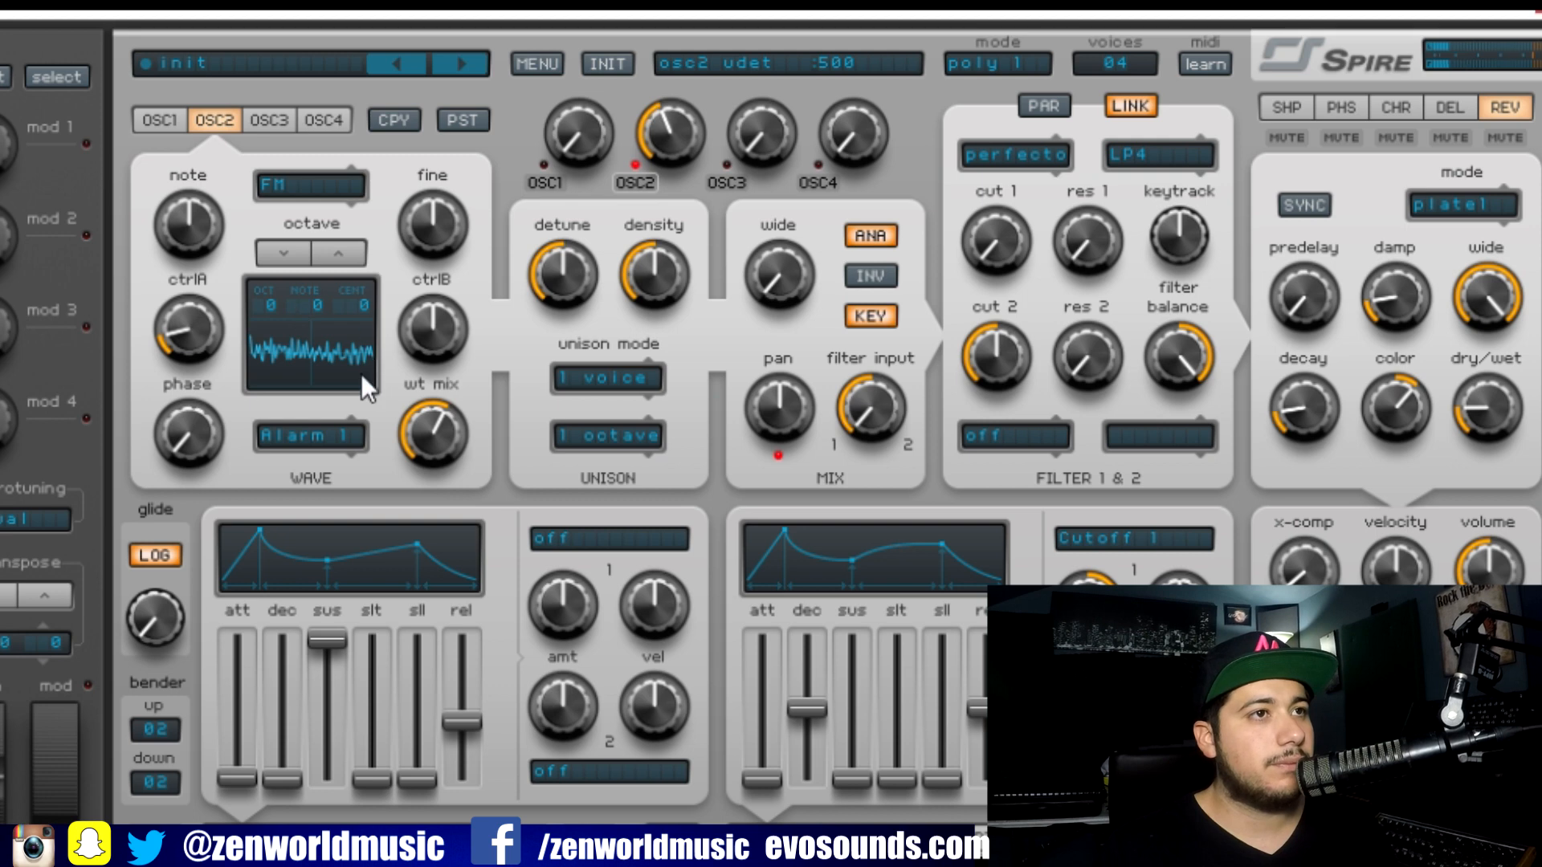
pyautogui.moveTo(221, 346)
pyautogui.mouseDown()
pyautogui.moveTo(228, 322)
pyautogui.moveTo(291, 289)
pyautogui.moveTo(205, 369)
pyautogui.mouseUp()
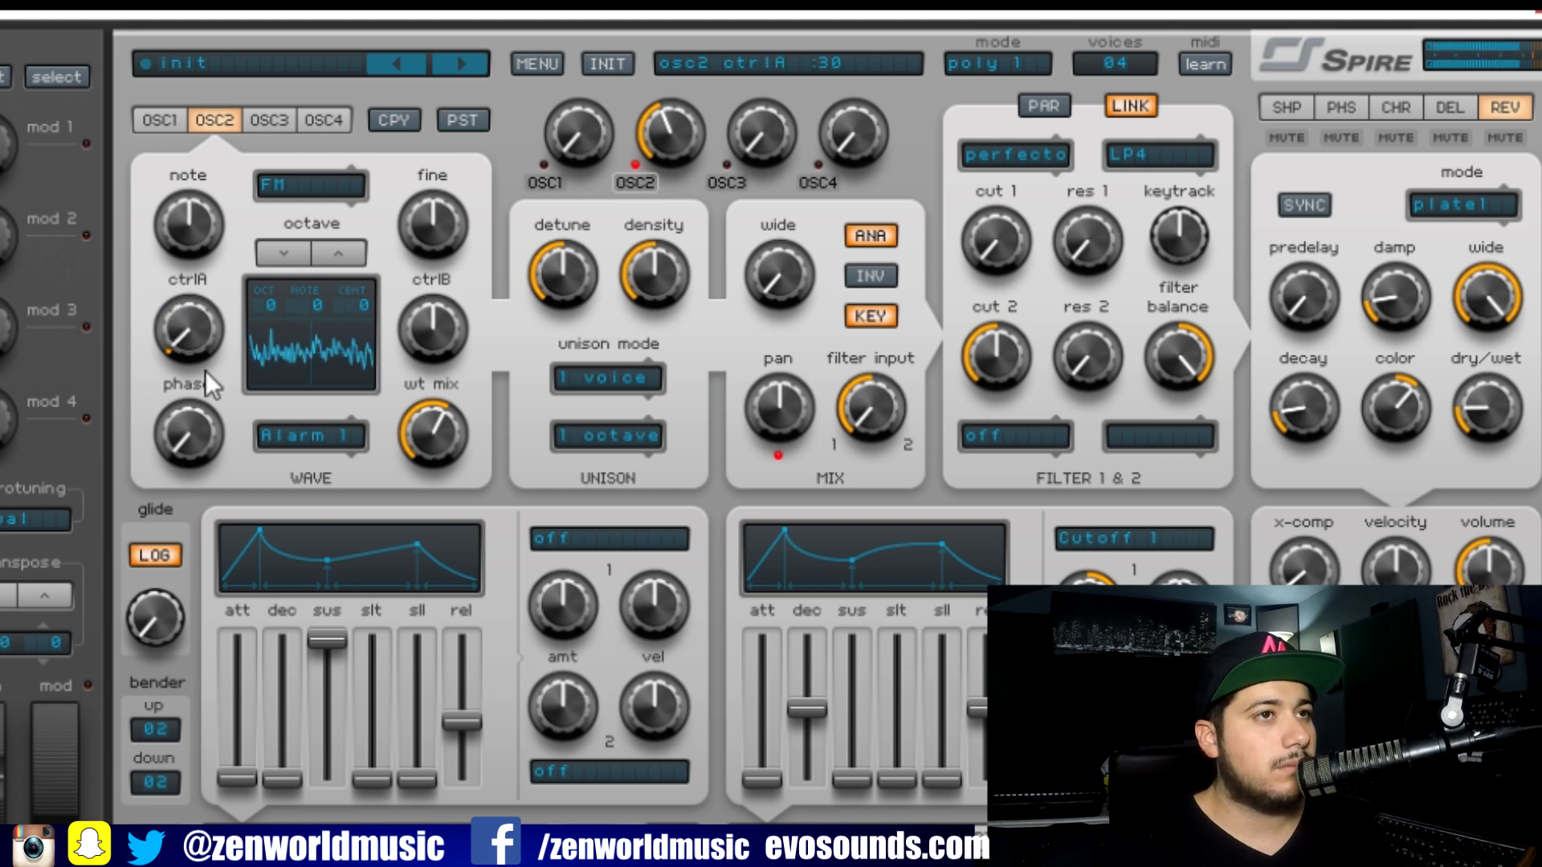
pyautogui.moveTo(416, 438); pyautogui.dragTo(498, 394)
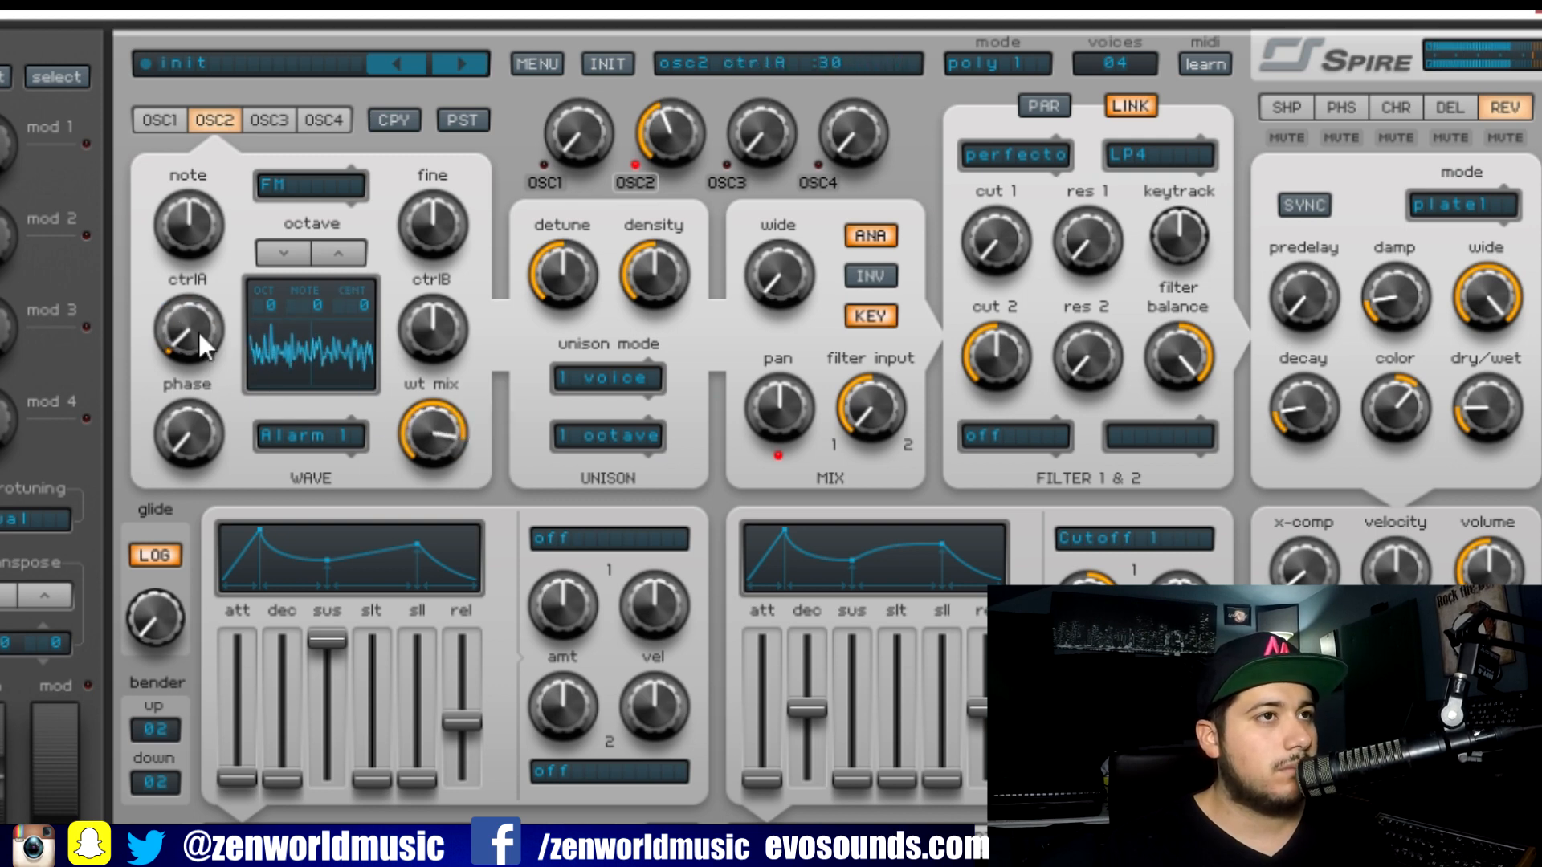
pyautogui.moveTo(199, 332); pyautogui.dragTo(225, 329)
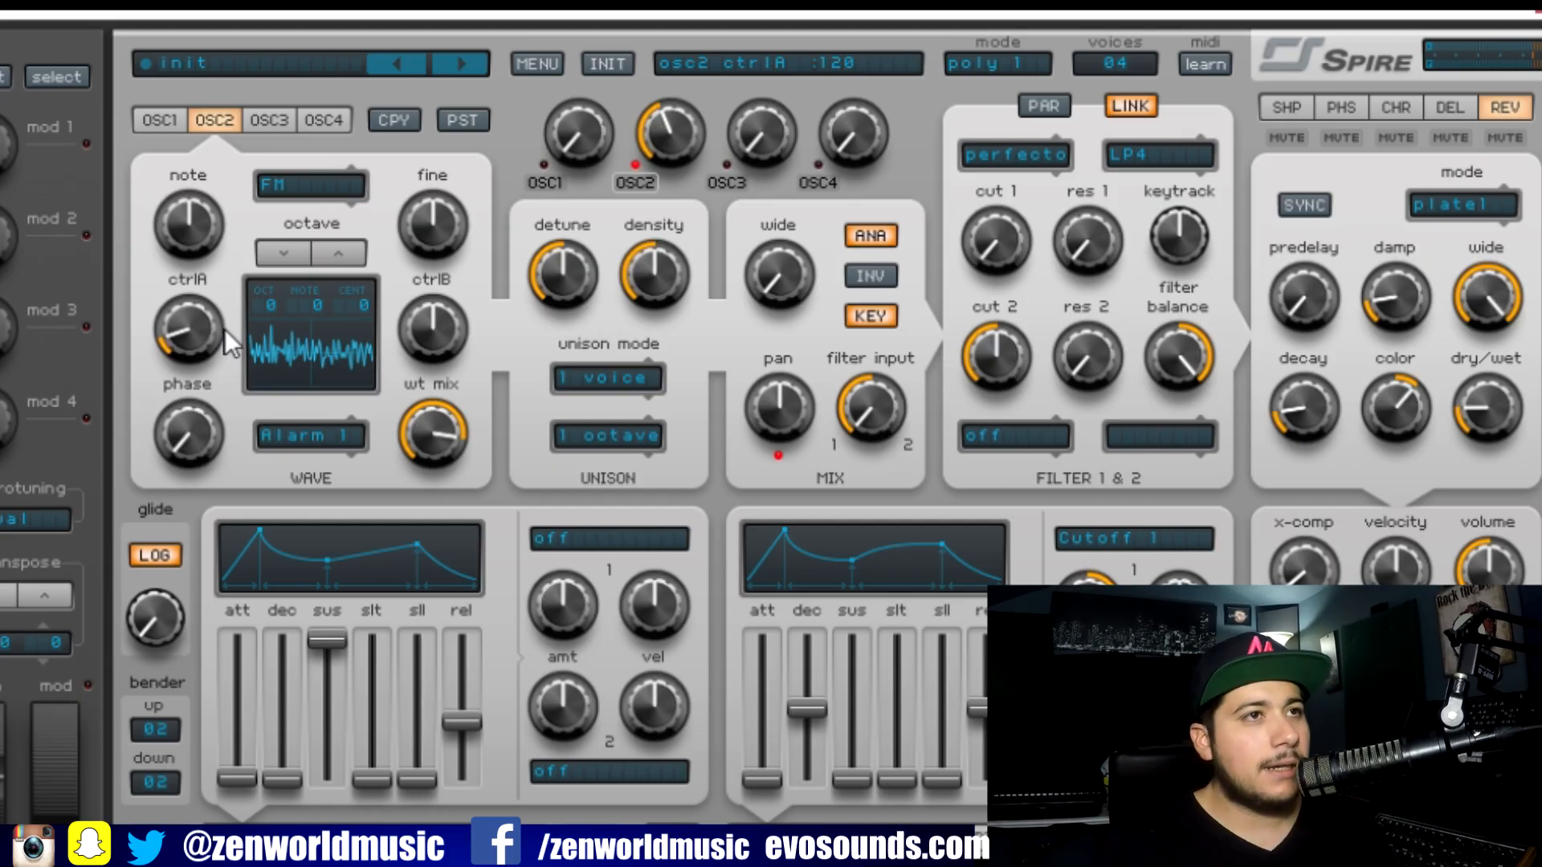
# Lower oscillator 2's octave to -2 to match oscillator 1
pyautogui.click(159, 121)
pyautogui.click(214, 122)
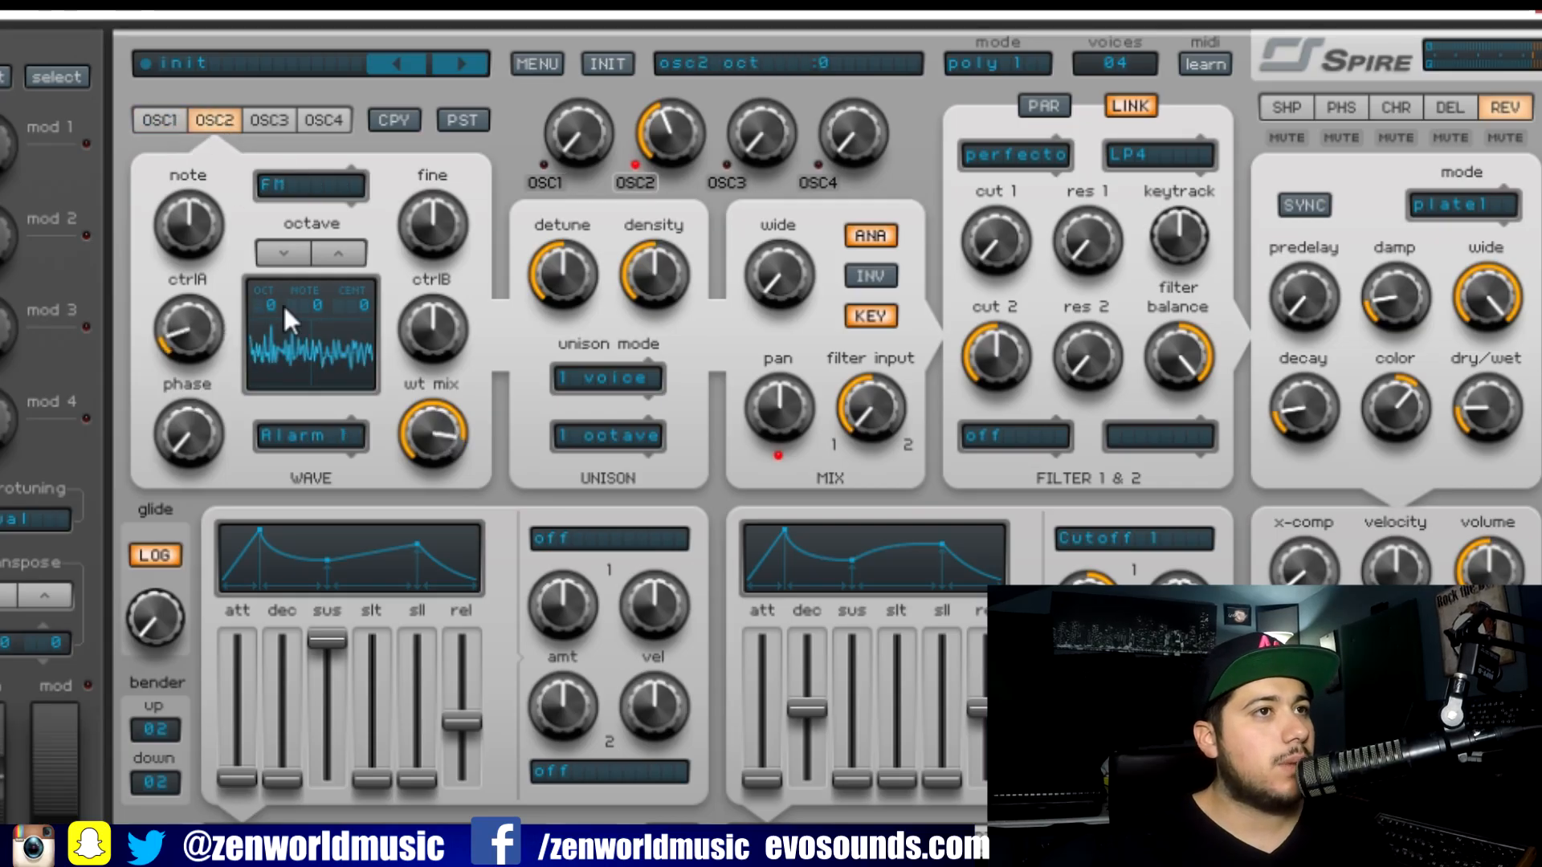
pyautogui.click(273, 253)
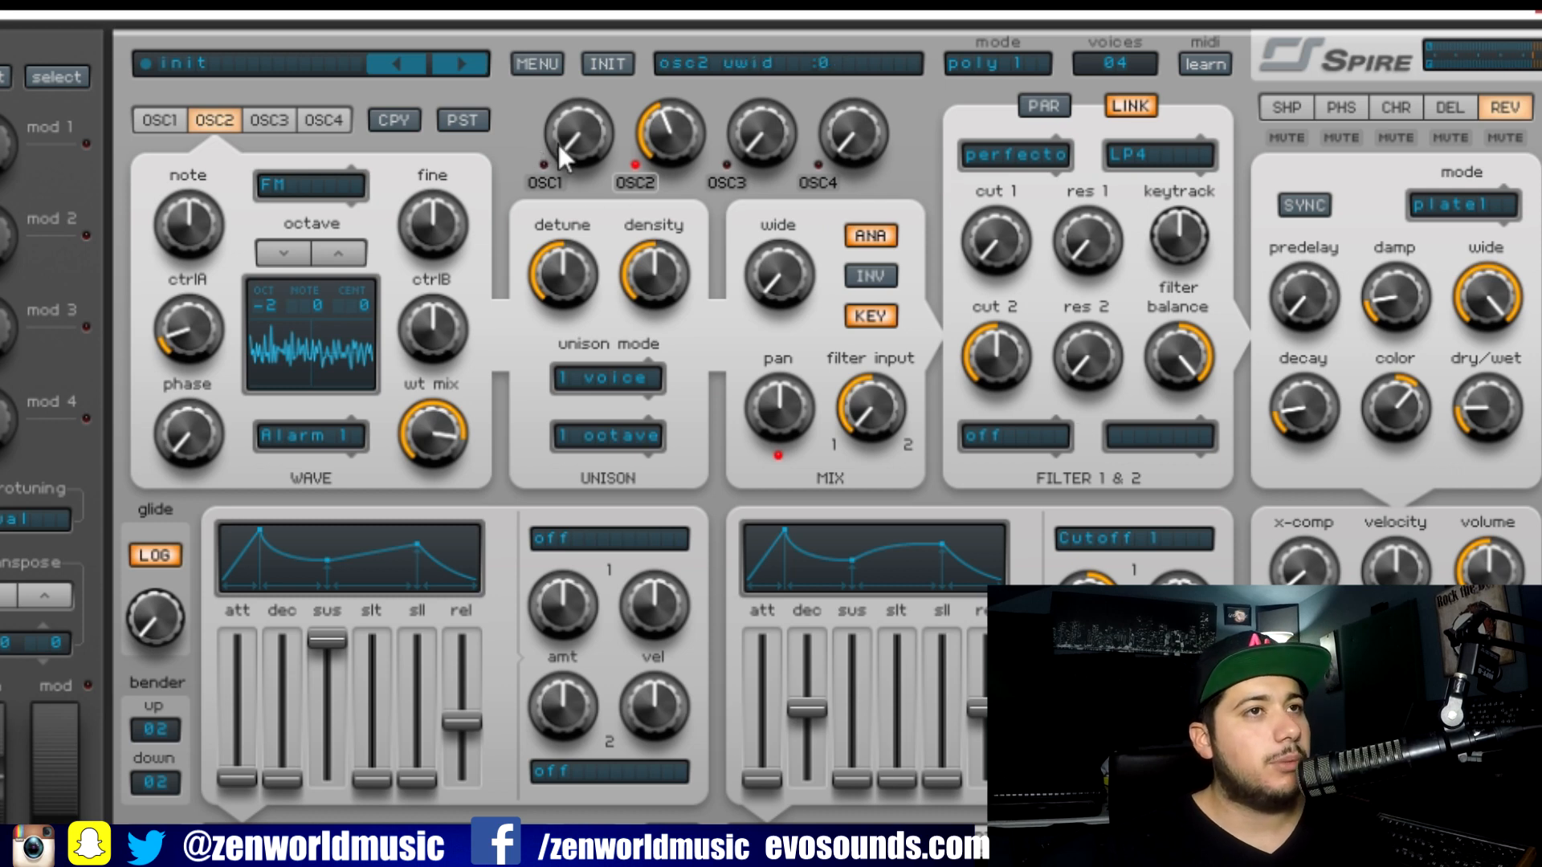
# Rebalance the oscillator mix by bringing oscillator 1 back up to nearly half and setting oscillator 2 to 165
pyautogui.moveTo(558, 144); pyautogui.dragTo(630, 204)
pyautogui.moveTo(661, 144); pyautogui.dragTo(674, 154)
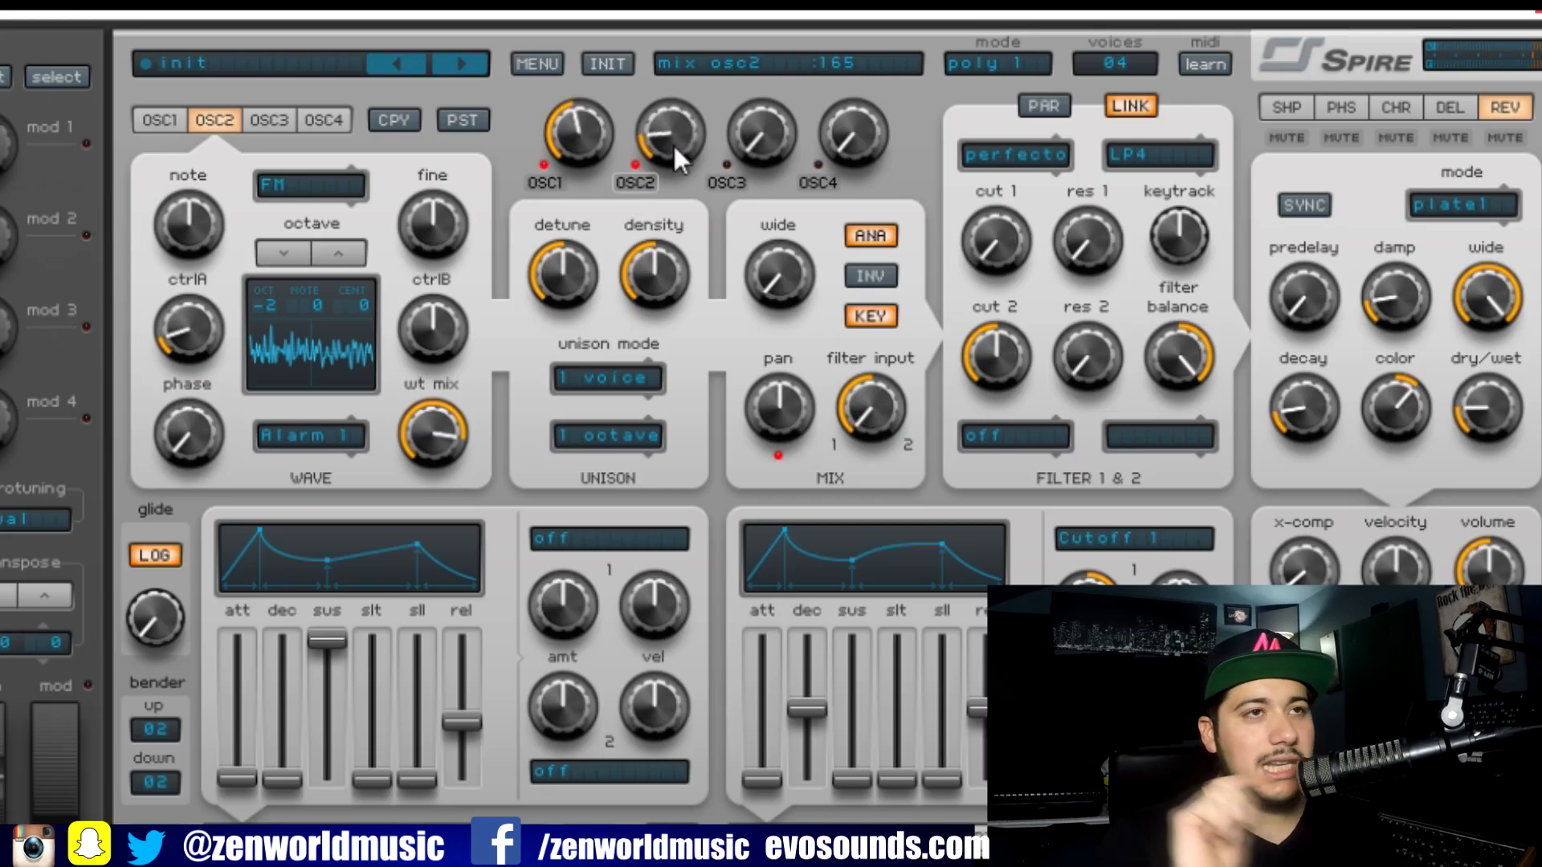